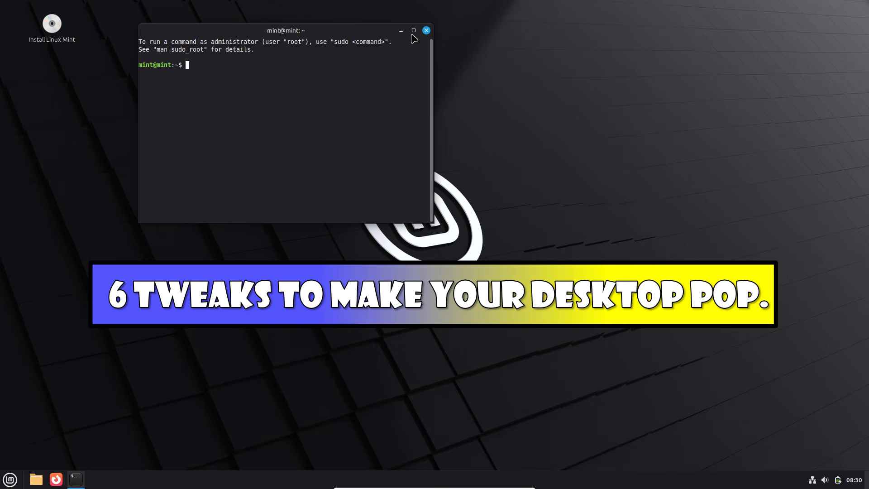
Maximize the terminal window and give its Unnamed profile a custom Monospace font at size 16.
left_click(414, 31)
right_click(369, 88)
left_click(373, 183)
right_click(376, 171)
left_click(404, 252)
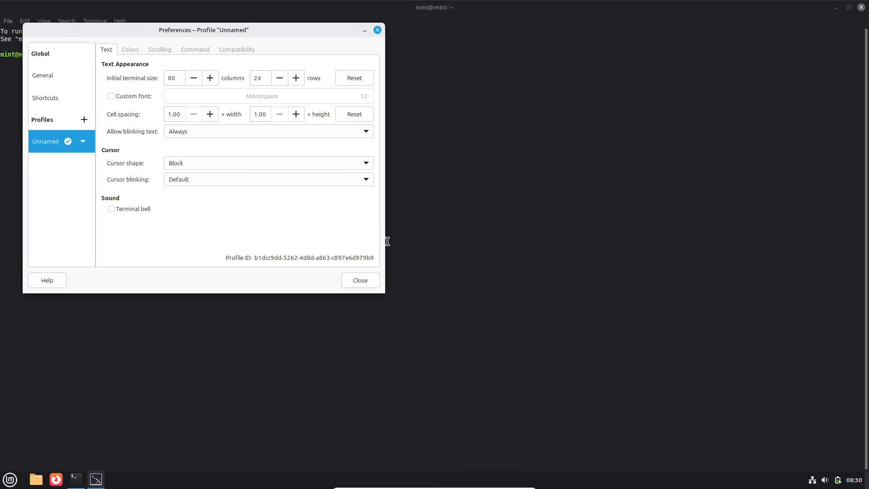
left_click(151, 94)
left_click(199, 97)
left_click(288, 254)
left_click(288, 254)
left_click(288, 253)
left_click(287, 254)
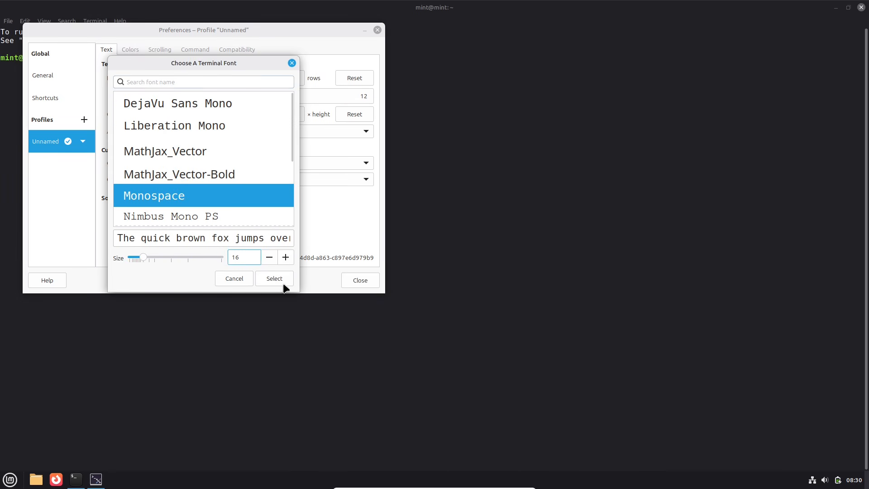
left_click(284, 286)
left_click(357, 280)
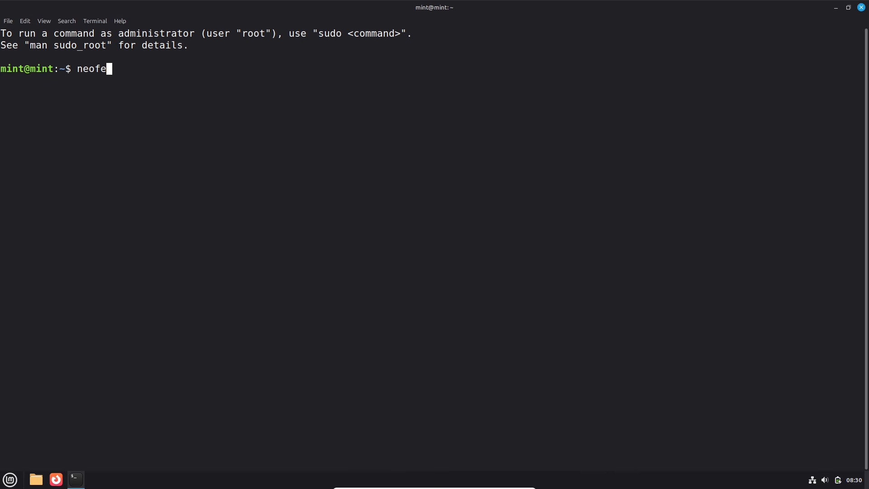
Print system summaries in the terminal with neofetch, inxi and inxi -b.
key("Return")
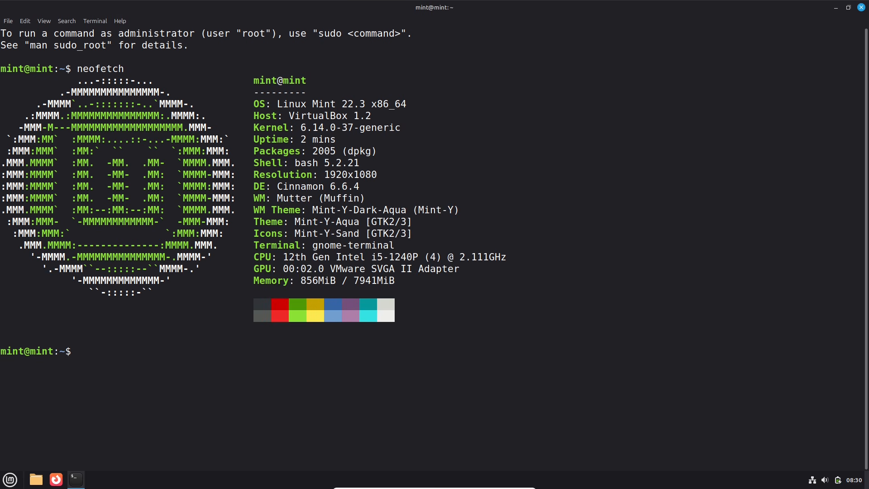
type("inxi")
key("Return")
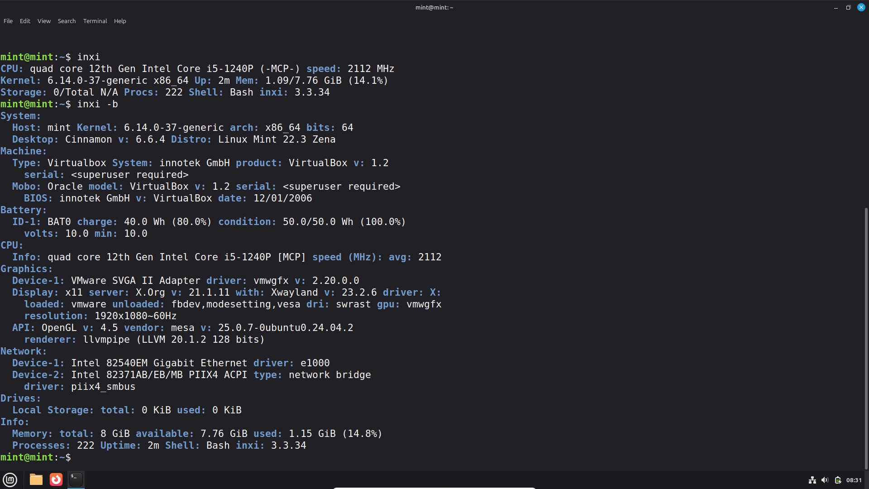
Print the full and graphics hardware reports with inxi -F and inxi -G, and exit the terminal.
type("F")
key("Return")
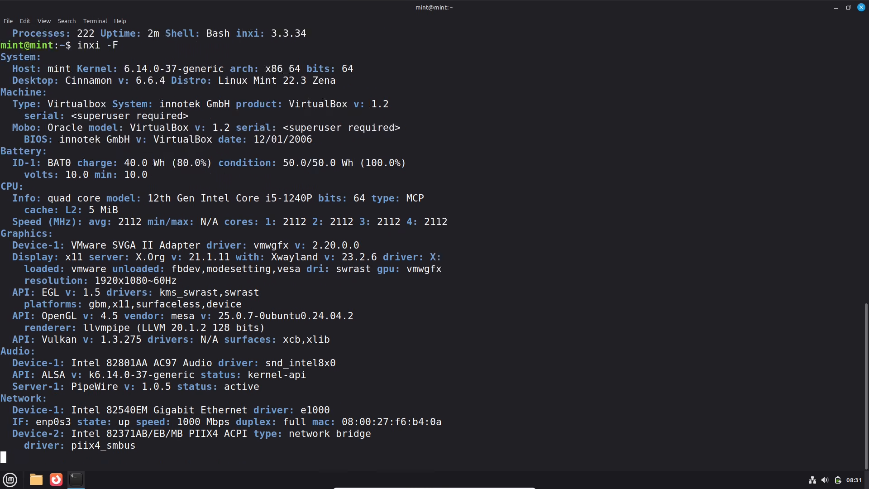
key("Return")
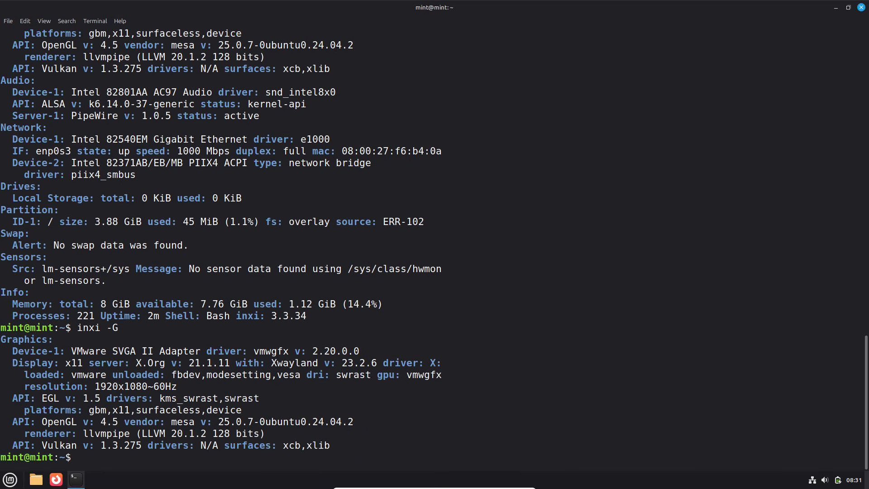
type("exit")
key("Return")
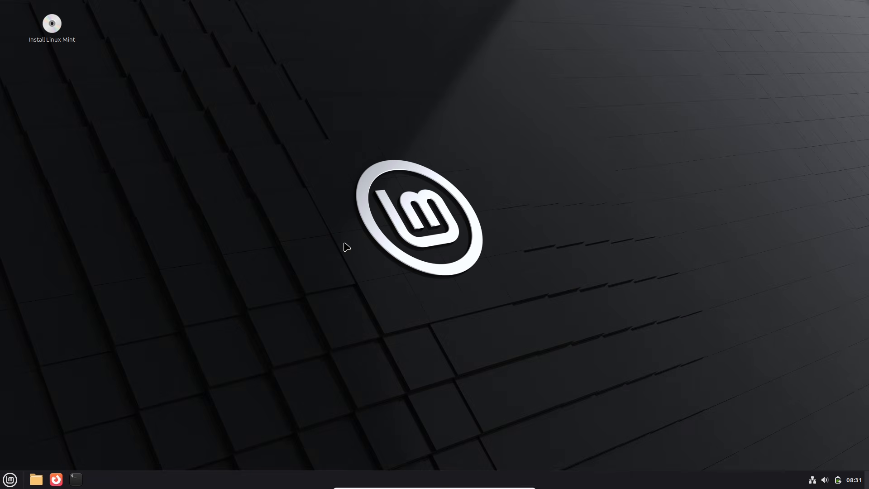
Find the System Information tool by searching for "info" and open it in a maximized window.
left_click(6, 482)
type("info")
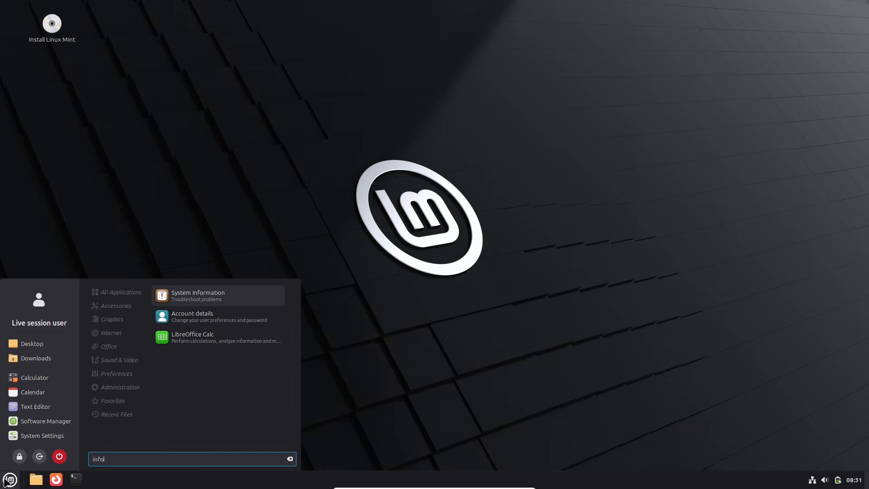
left_click(181, 301)
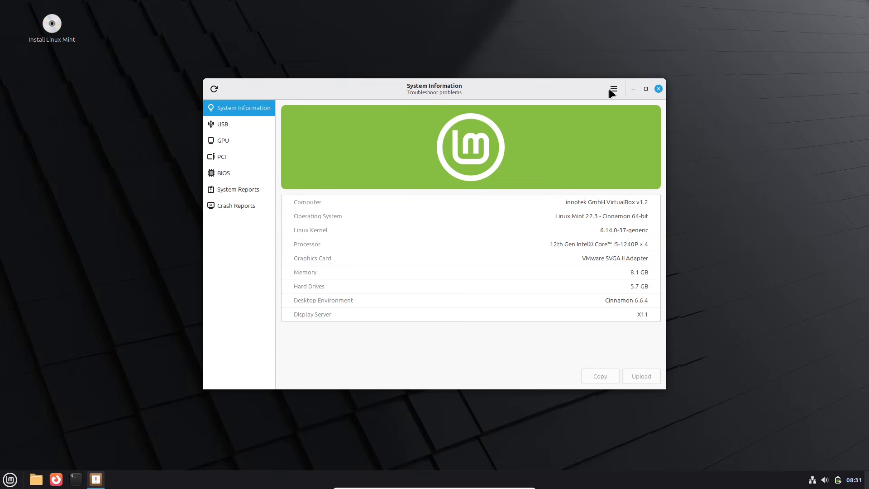
left_click(646, 89)
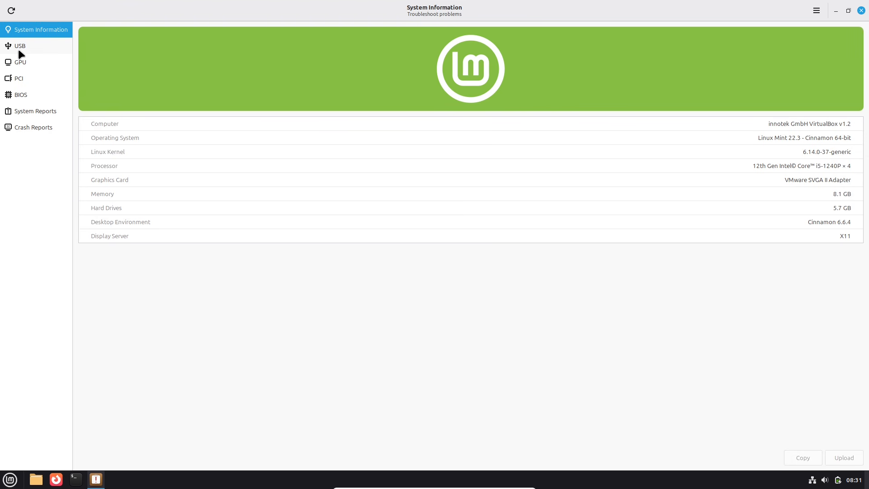
Review the USB, GPU, PCI, BIOS and System Reports pages of System Information.
left_click(19, 50)
left_click(27, 68)
left_click(35, 85)
left_click(38, 98)
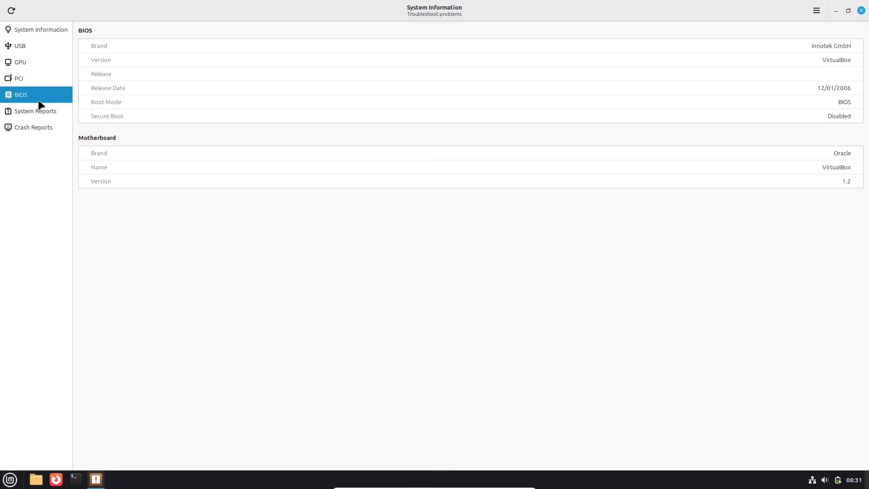
left_click(40, 112)
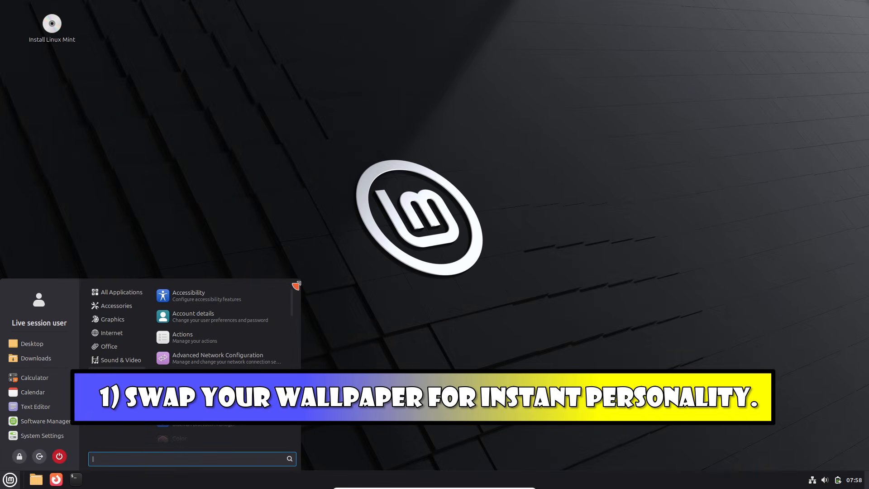
Enlarge the applications menu and open the Backgrounds page of System Settings.
left_click_drag(299, 281, 396, 164)
left_click(40, 322)
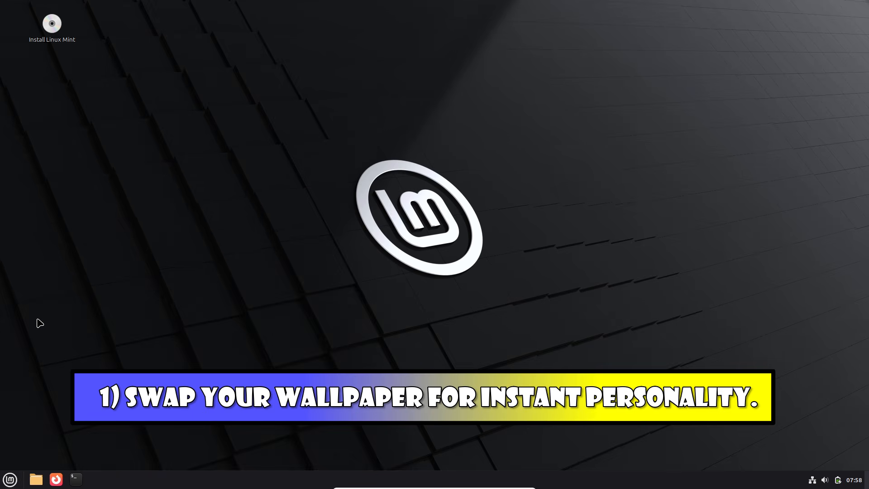
left_click(302, 173)
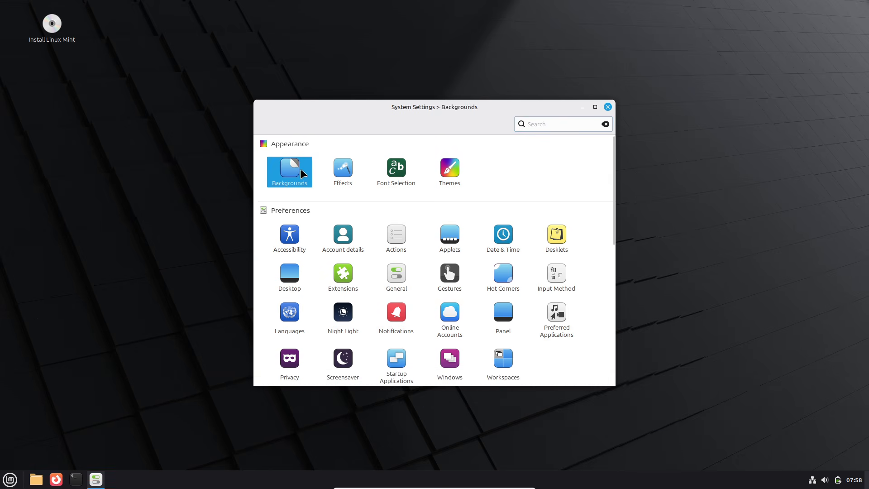
Set the glowing green 1920x1080 image from the Linux Mint collection as the desktop background.
left_click(595, 106)
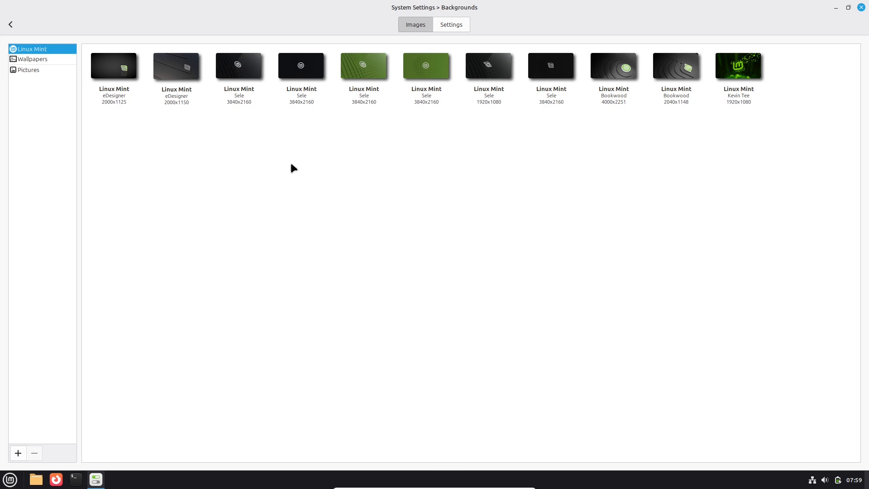
left_click(848, 9)
left_click(486, 295)
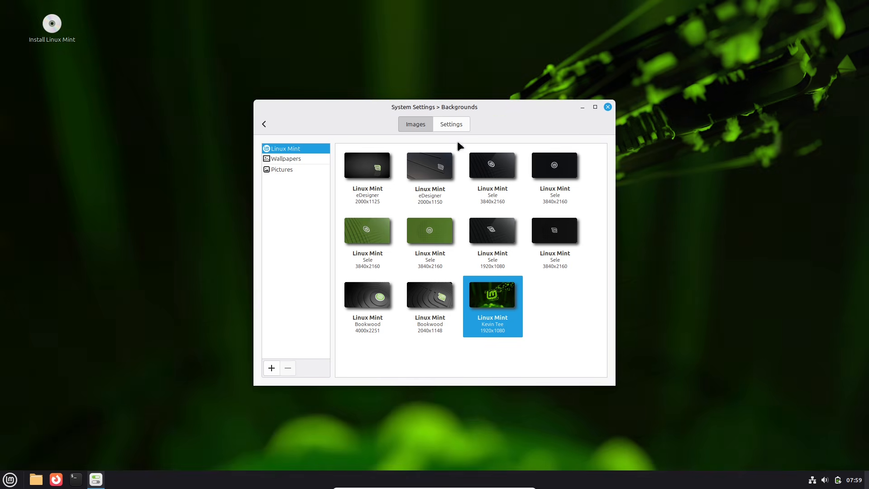
Apply the Uzumaki image from the Wallpapers collection as the desktop background.
left_click(595, 107)
left_click(47, 58)
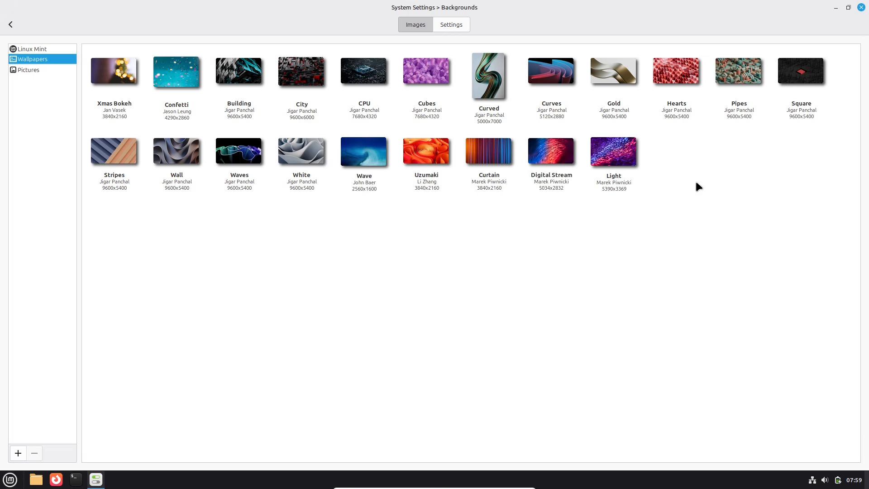
left_click(439, 161)
left_click(18, 452)
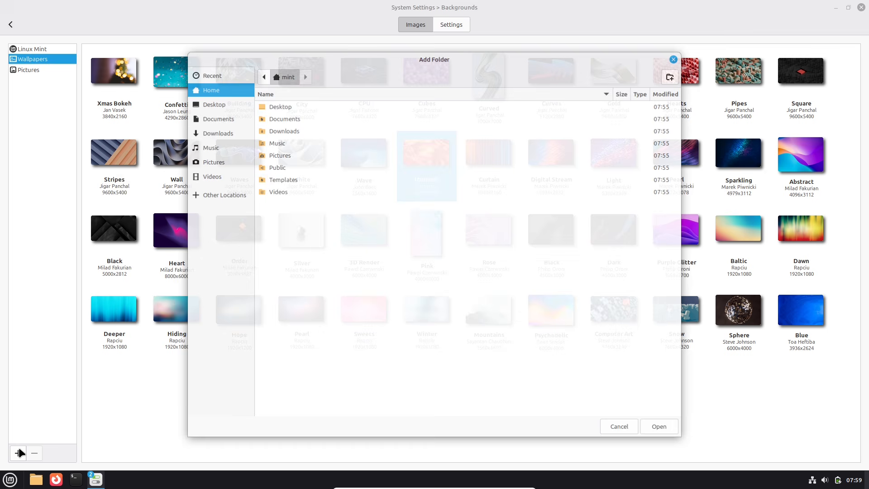
left_click(281, 156)
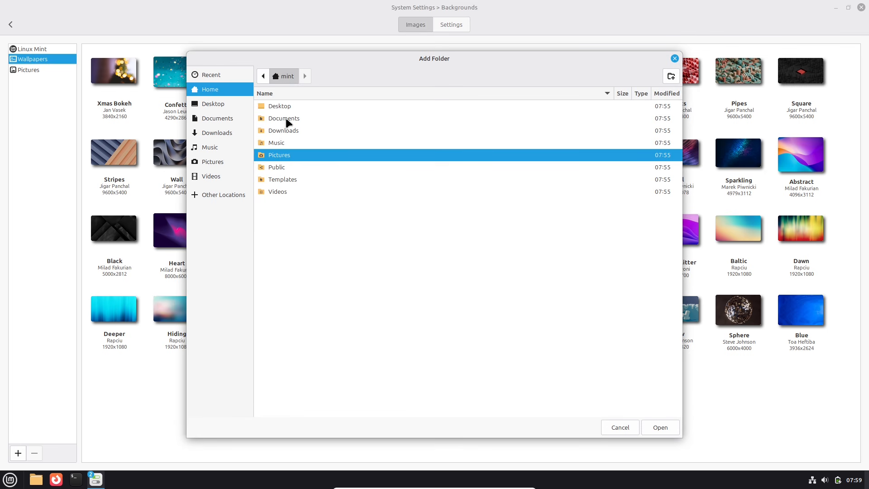
double_click(287, 156)
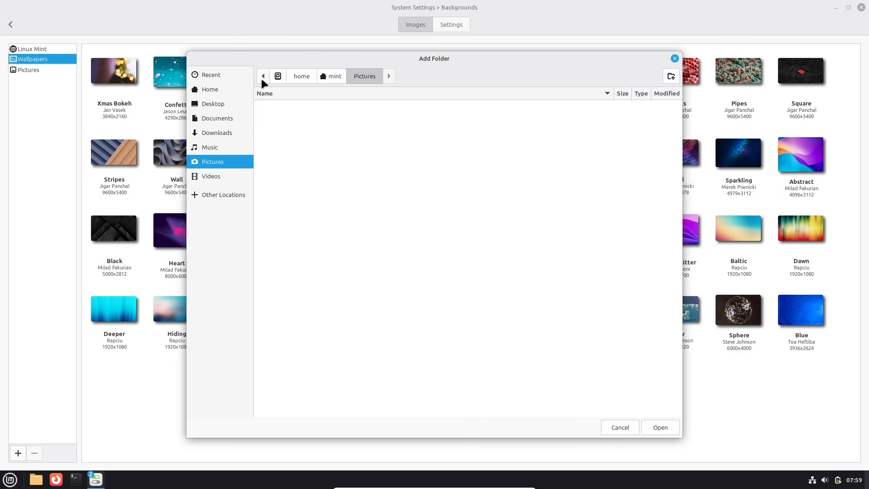
left_click(608, 429)
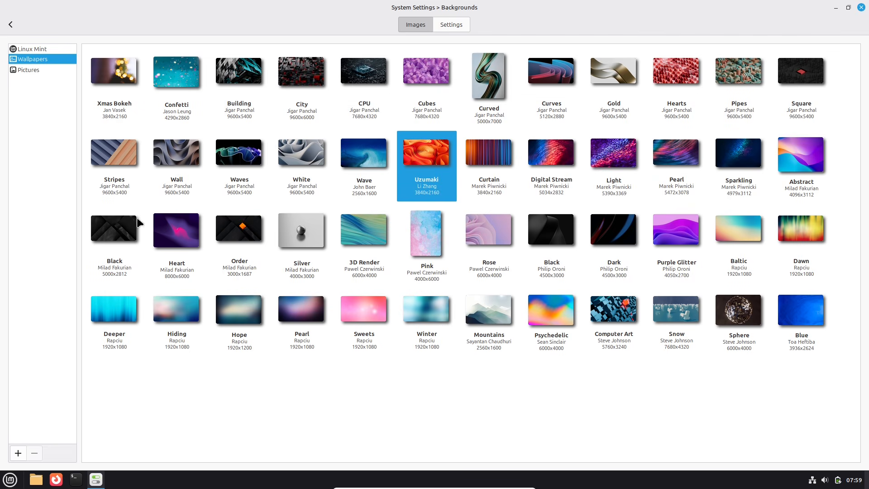
Check the slideshow, picture aspect and background color options for the desktop background.
left_click(448, 27)
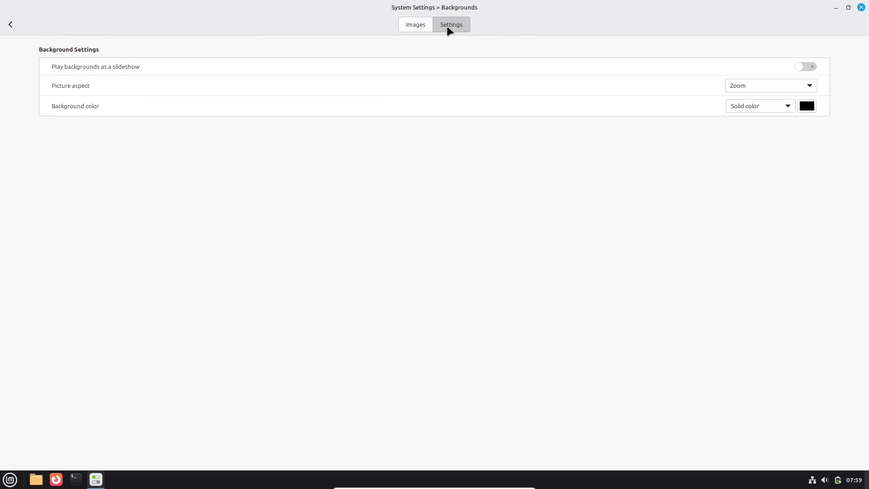
left_click(410, 28)
Restore the Backgrounds window, move it aside and apply the glowing green Linux Mint image as the background.
left_click(40, 51)
left_click(848, 7)
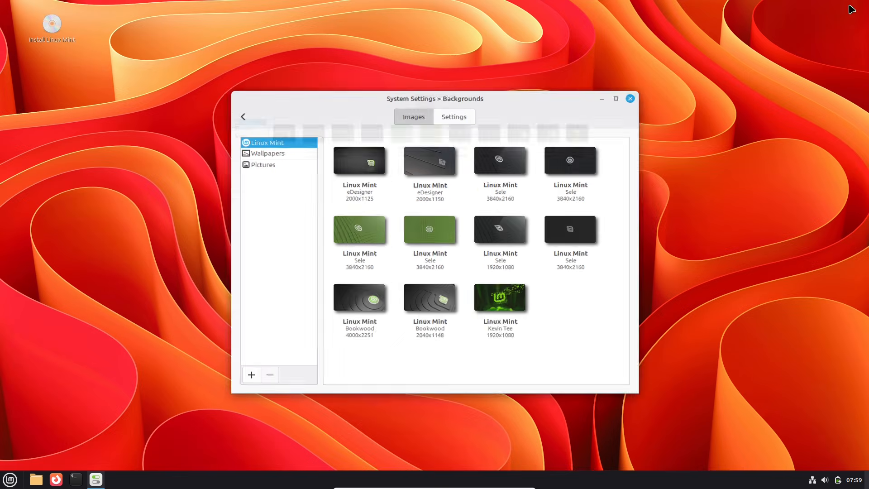
left_click_drag(464, 110, 598, 88)
left_click(625, 273)
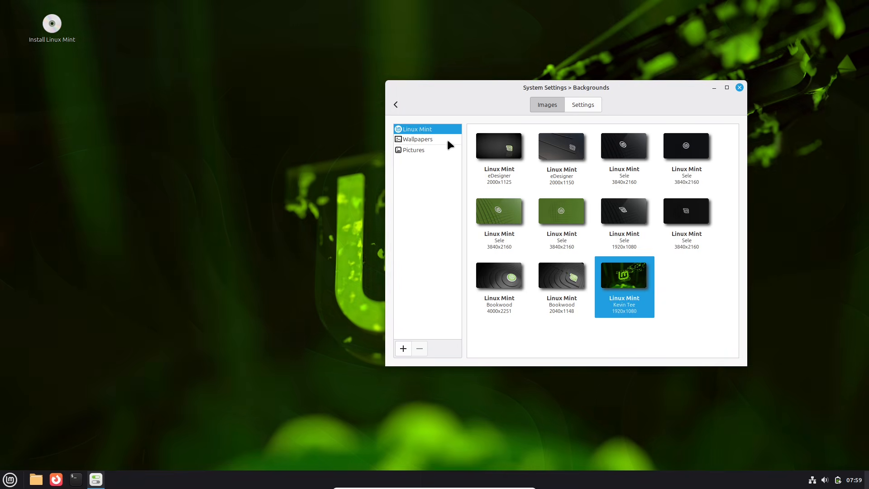
Apply the orange, blue and purple abstract wave image from the Wallpapers collection as the desktop background.
left_click(448, 140)
left_click_drag(739, 169, 736, 248)
left_click(682, 198)
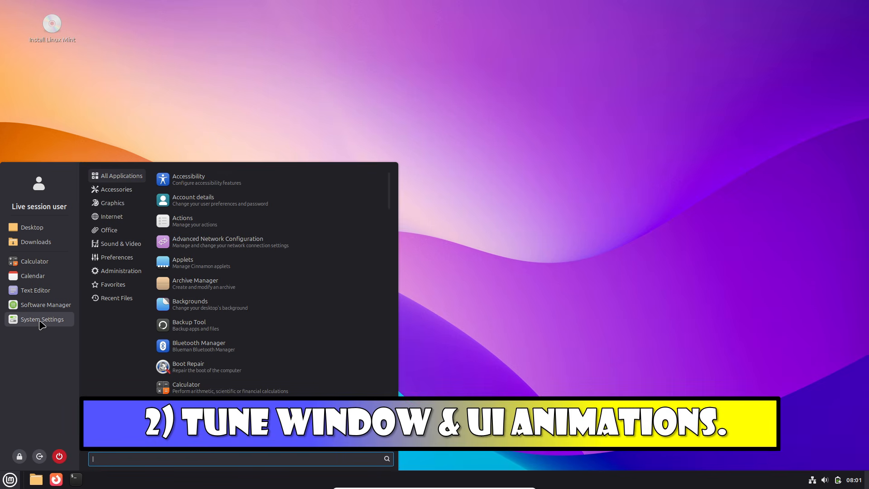
Open the Effects page of System Settings in a maximized window.
left_click(41, 318)
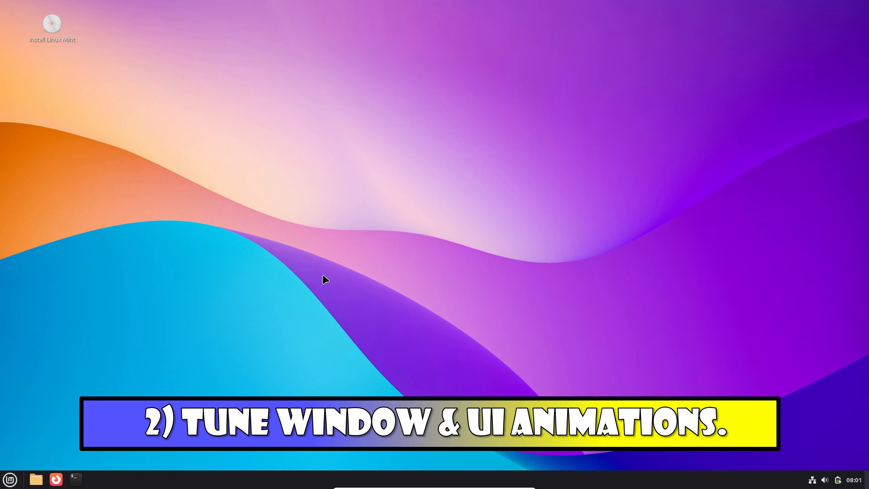
left_click(343, 172)
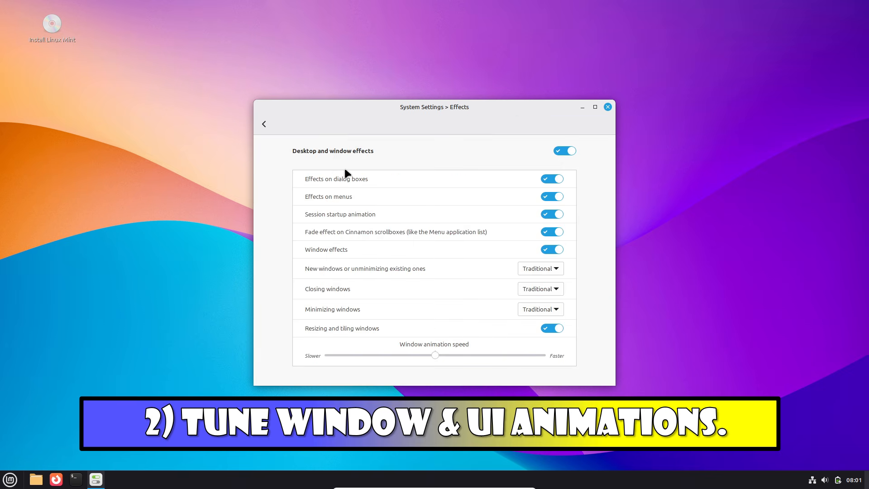
left_click(596, 106)
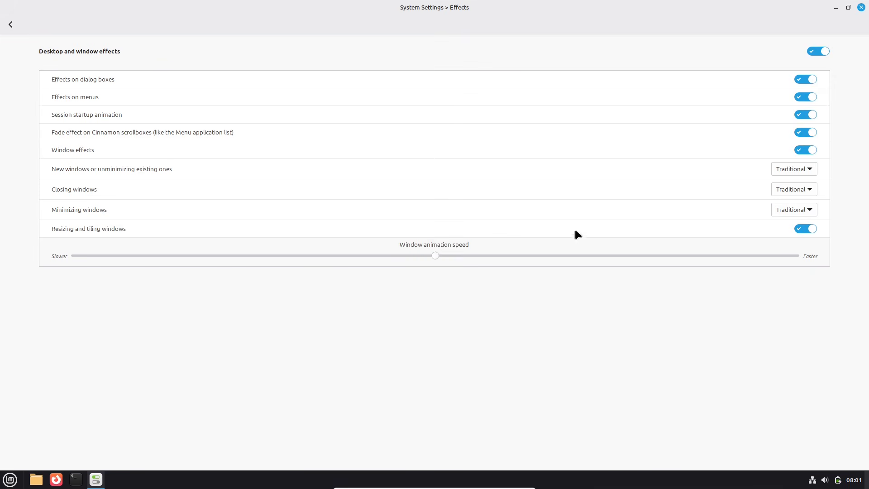
Examine the available animation choices for new or unminimized windows on the Effects page.
left_click(836, 211)
left_click(790, 170)
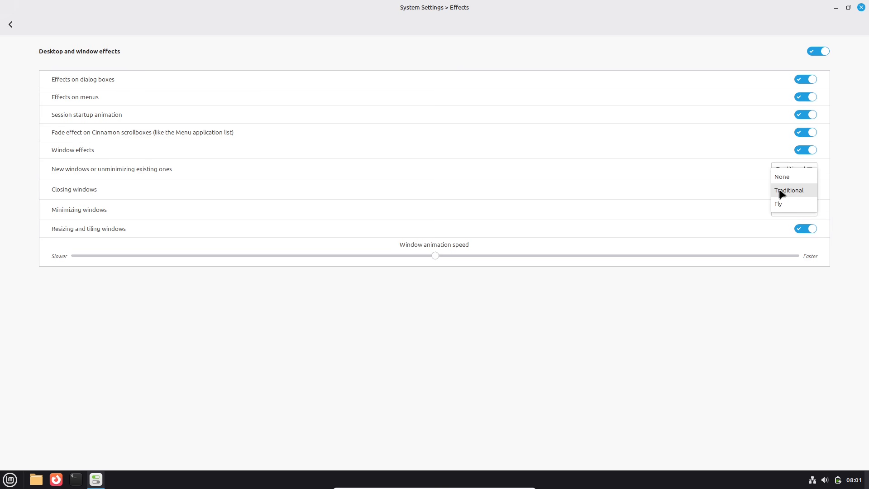
left_click(853, 187)
left_click(814, 185)
left_click(838, 170)
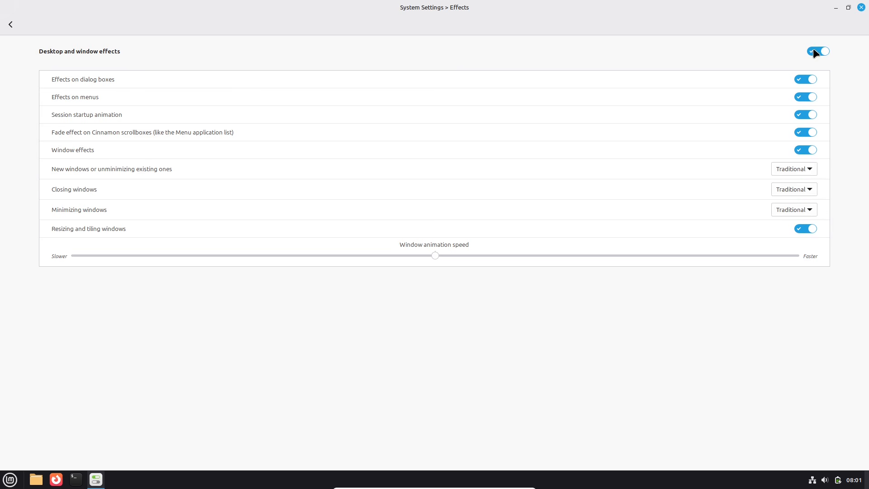
Turn desktop and window effects off and back on.
left_click(813, 51)
left_click(815, 51)
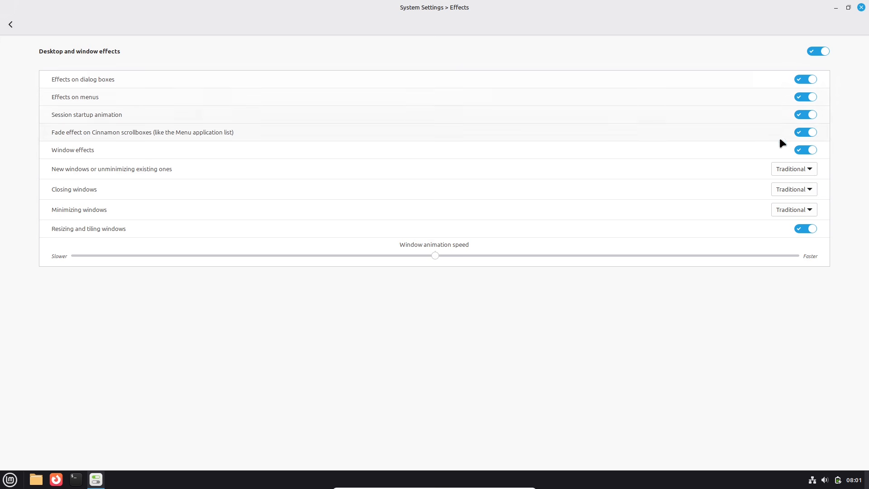
Look over the compositor, miscellaneous and memory limit options in General settings and return to the settings overview.
left_click(10, 25)
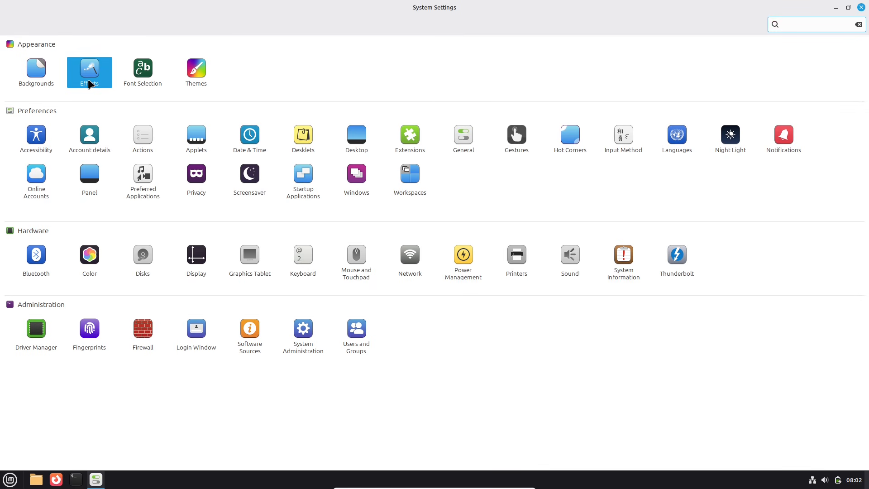
left_click(463, 134)
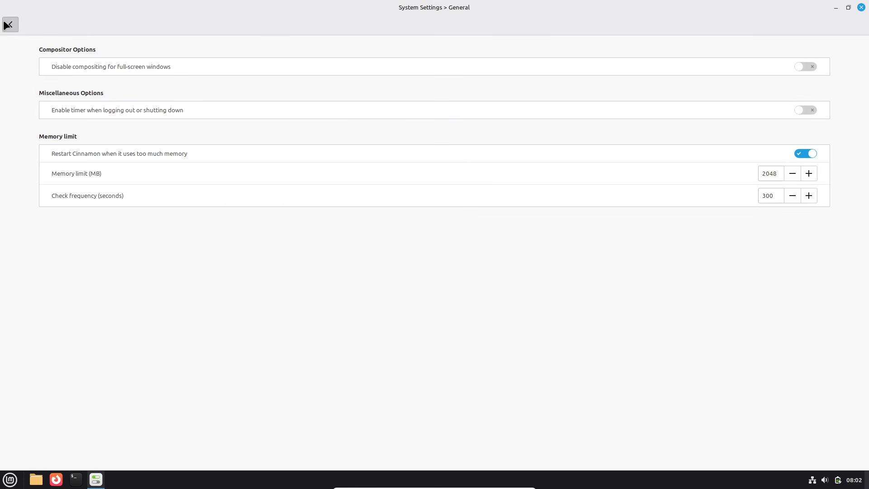
left_click(10, 24)
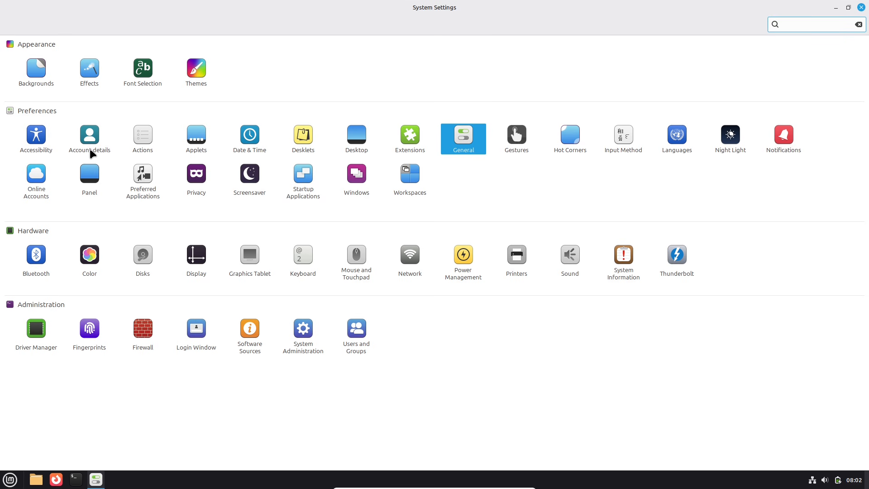
Open the Effects page, then find Effects through the application menu search, open it as a separate window and close that window.
left_click(101, 79)
left_click(14, 478)
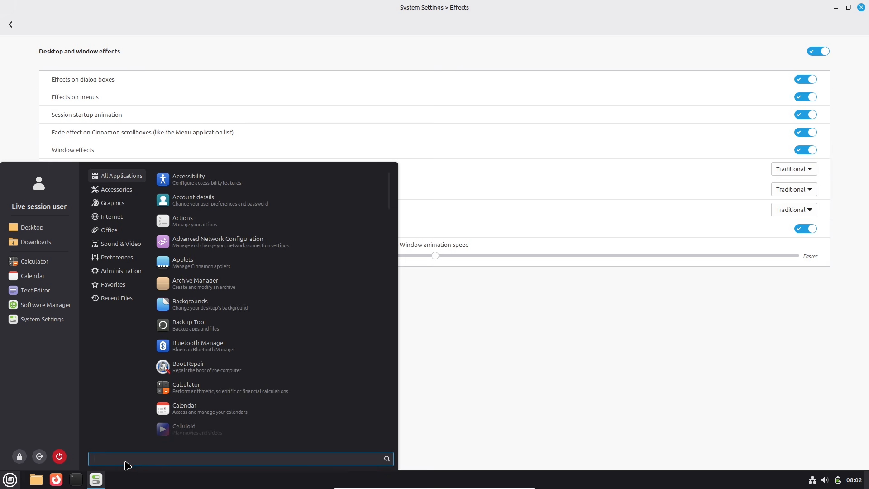
type("effl")
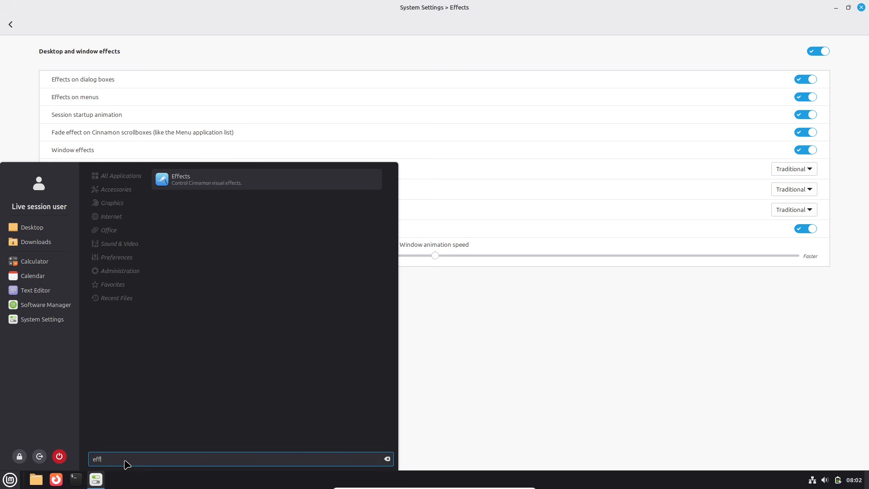
left_click(265, 179)
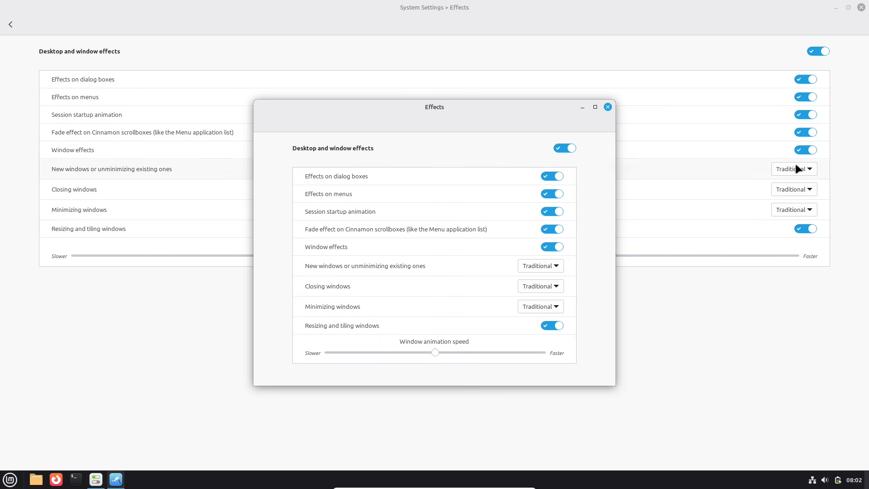
left_click(606, 108)
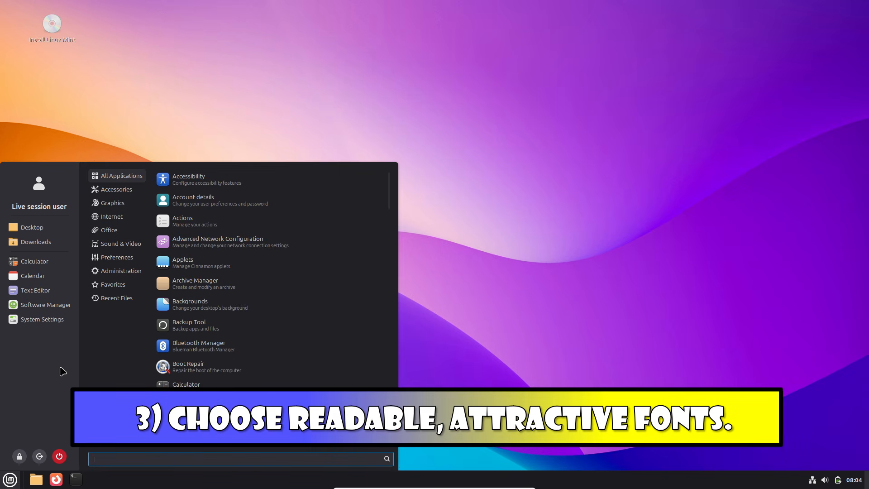
Open the Font Selection page of System Settings in a maximized window.
left_click(42, 319)
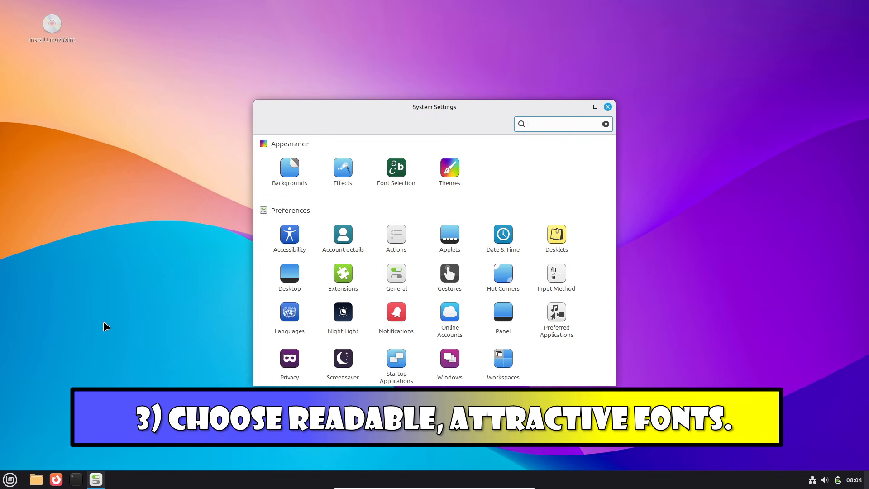
left_click(594, 107)
left_click(140, 70)
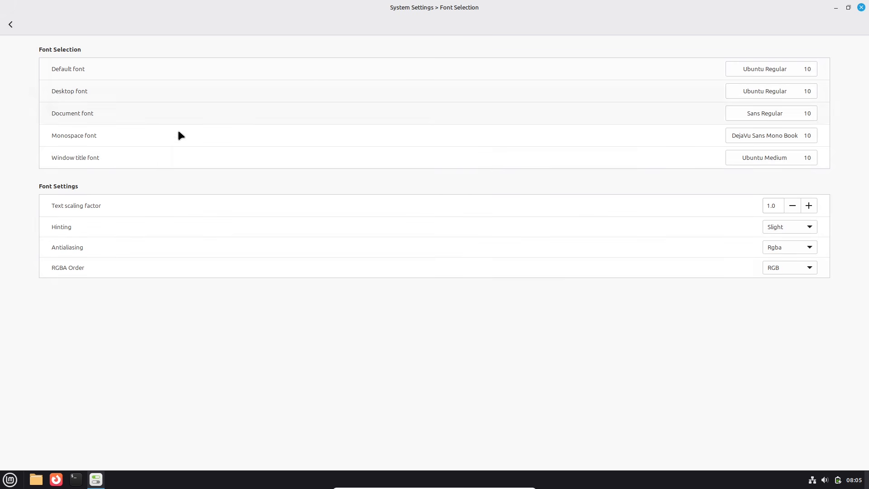
Browse the fonts available for the default, desktop and document fonts, cancelling each selection.
left_click(748, 67)
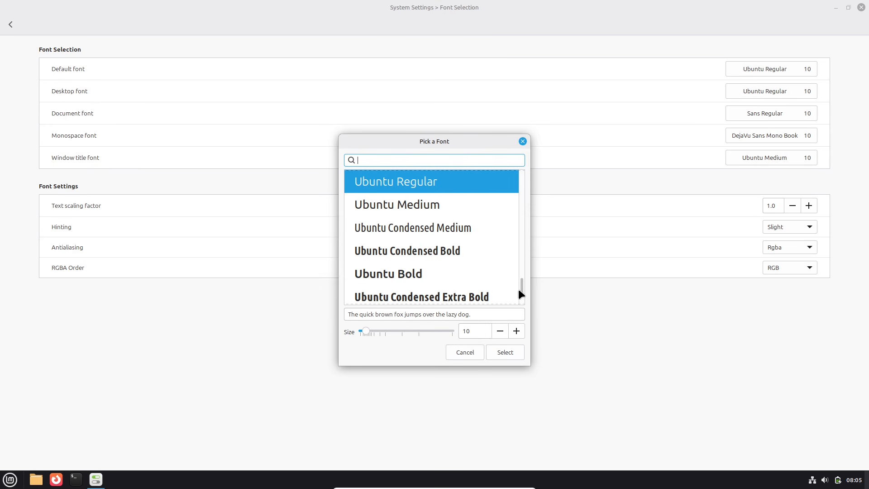
left_click_drag(522, 287, 454, 334)
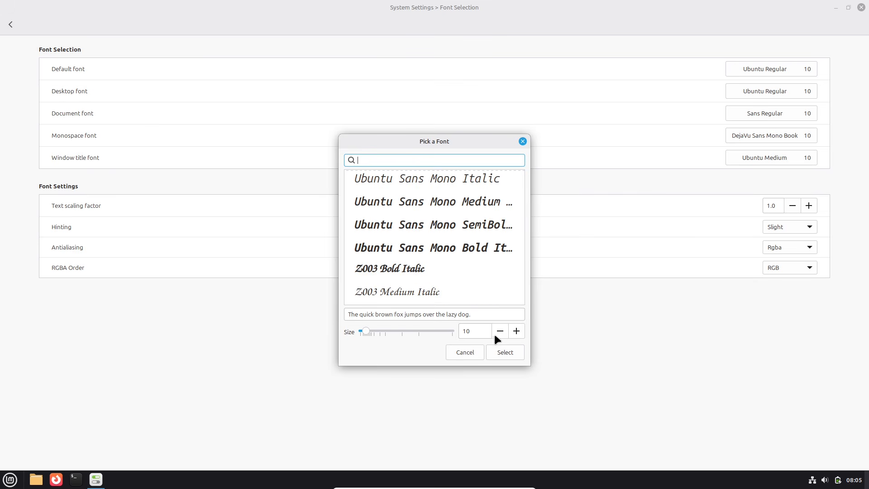
left_click(474, 348)
left_click(760, 90)
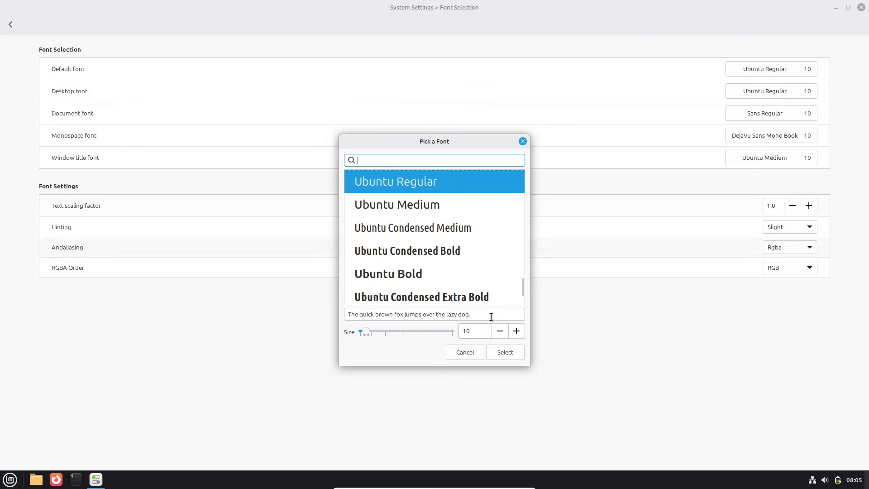
left_click(472, 348)
left_click(768, 114)
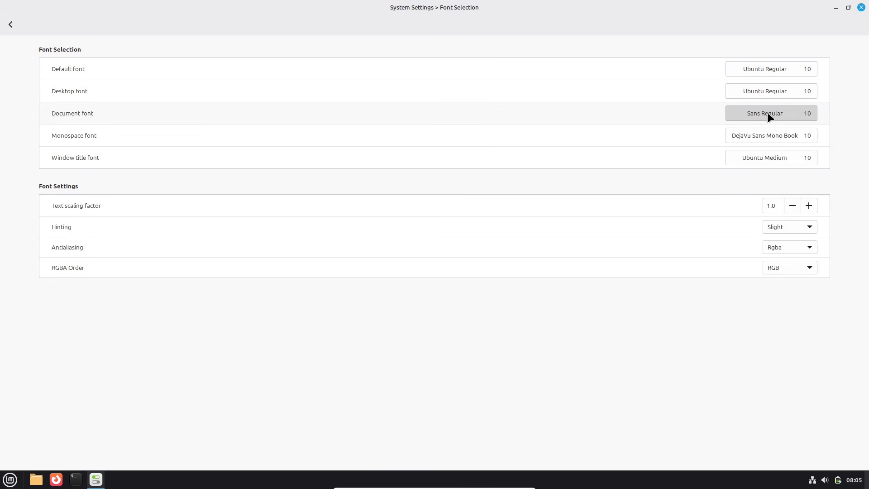
left_click_drag(523, 283, 530, 320)
left_click(457, 357)
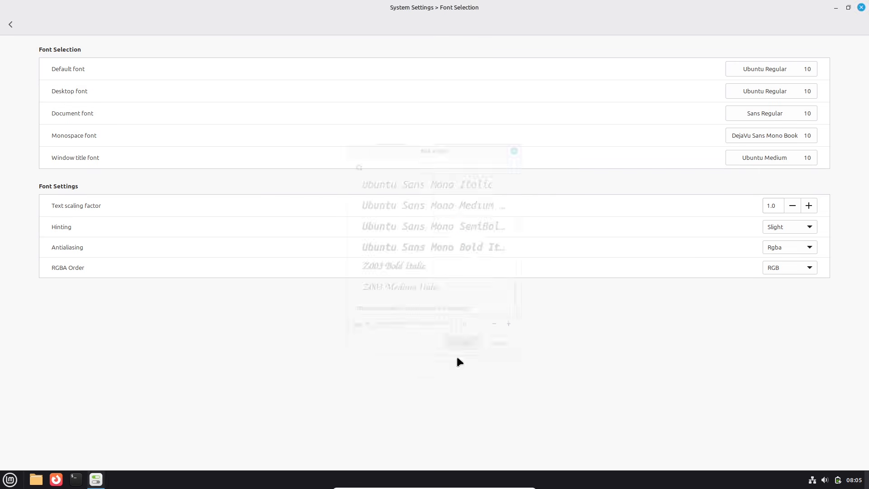
View the fonts available for the monospace and window title fonts, cancelling each selection.
left_click(744, 134)
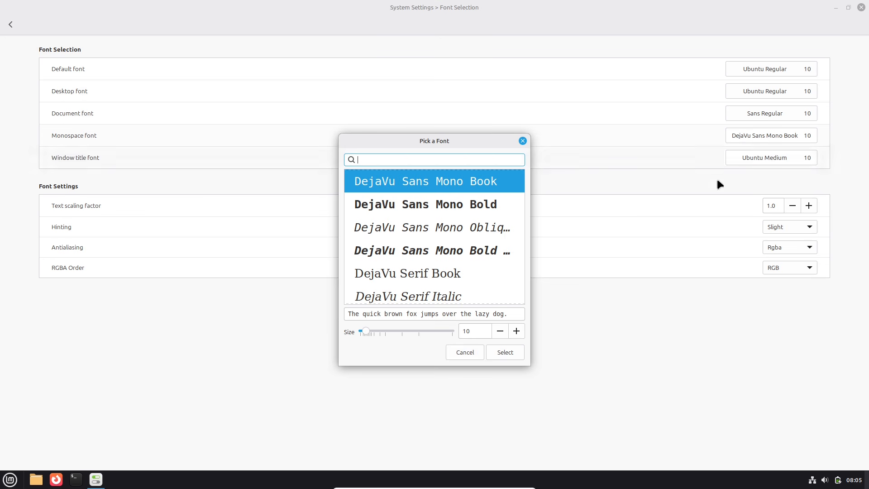
left_click(456, 353)
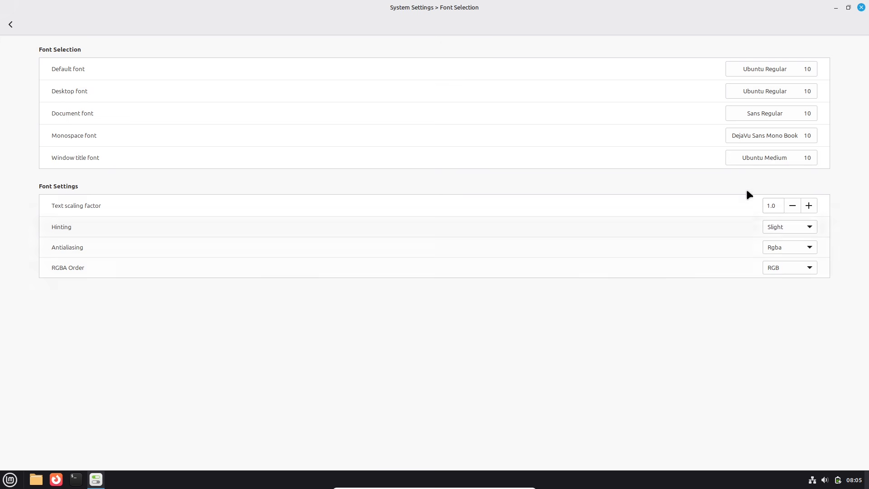
left_click(788, 158)
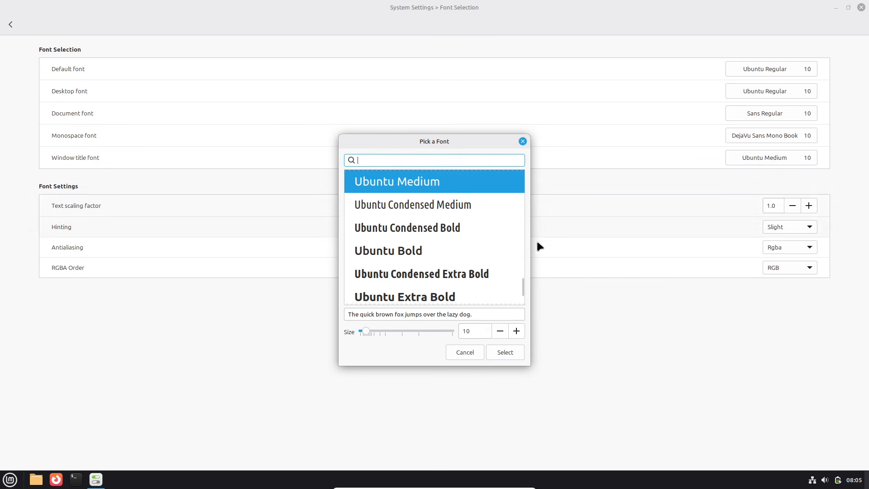
left_click(469, 351)
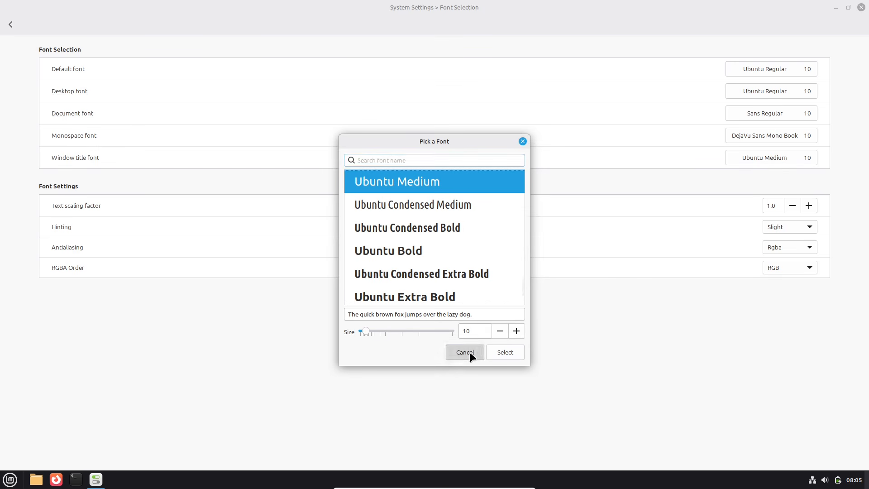
Examine the available options for RGBA order, antialiasing and hinting in the font settings.
left_click(784, 264)
left_click(498, 336)
left_click(790, 248)
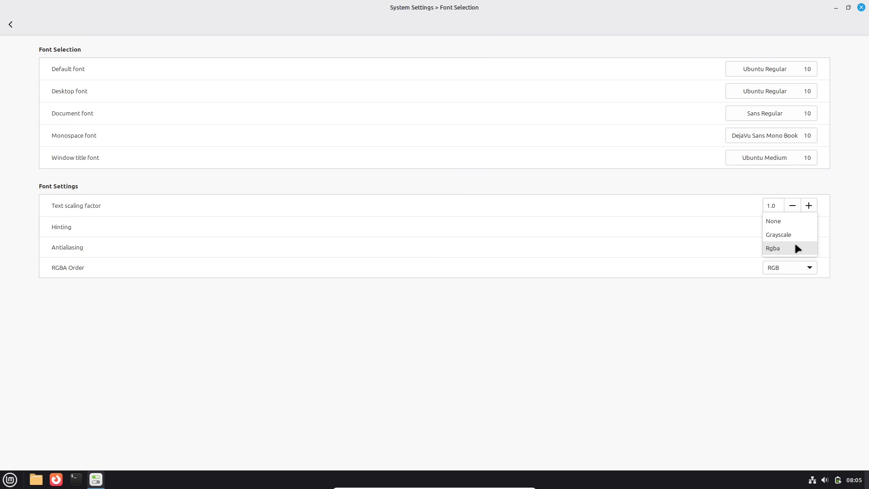
left_click(768, 342)
left_click(800, 227)
left_click(804, 226)
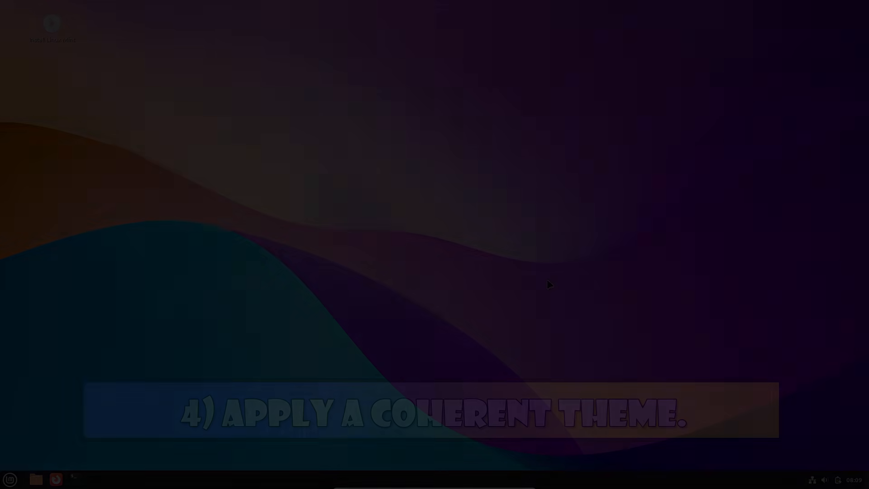
Open the Themes page of System Settings.
left_click(10, 479)
left_click(41, 318)
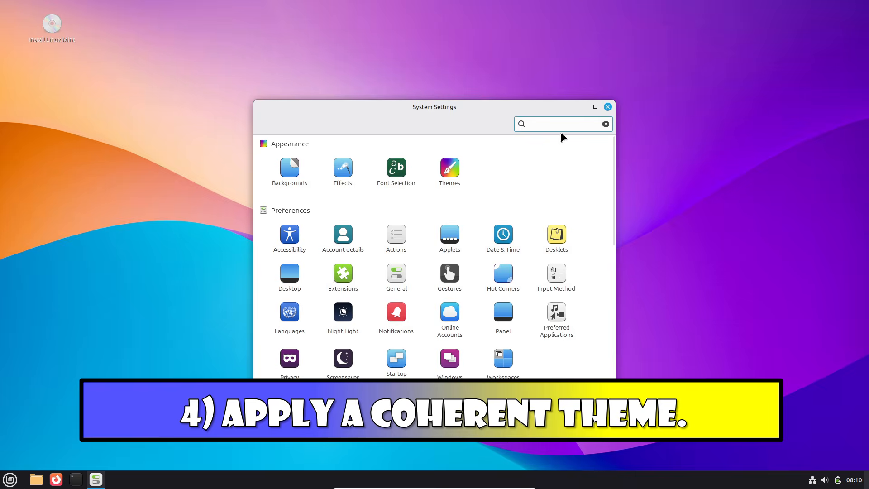
left_click(455, 163)
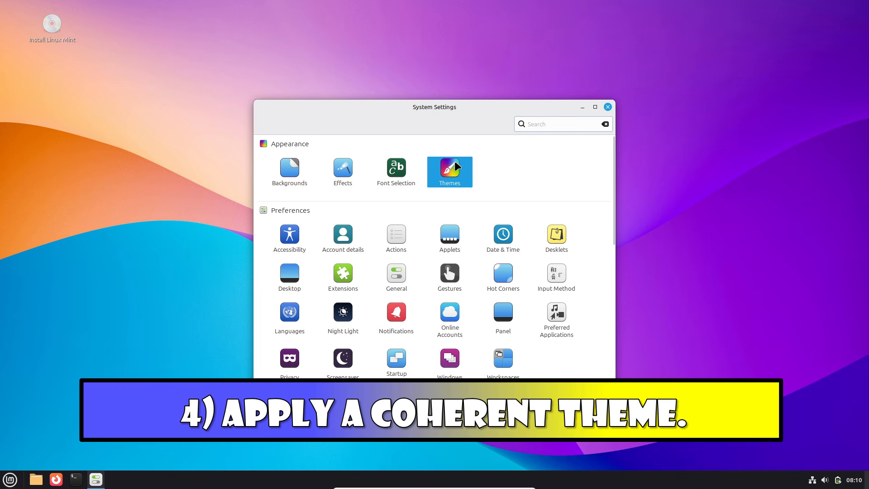
Open the hidden .themes folder of the home directory in the file manager.
left_click(35, 478)
right_click(144, 194)
left_click(181, 278)
double_click(296, 198)
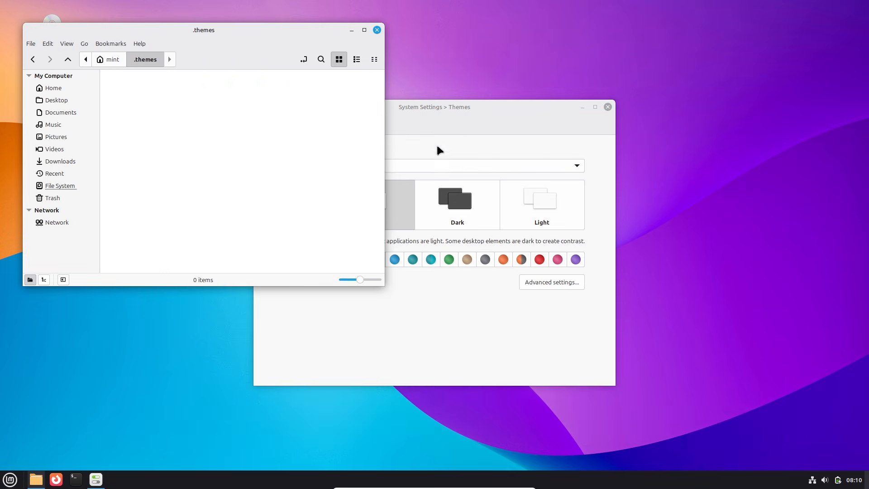
Switch the Themes page to its advanced settings and sort the downloadable themes by date.
left_click(679, 256)
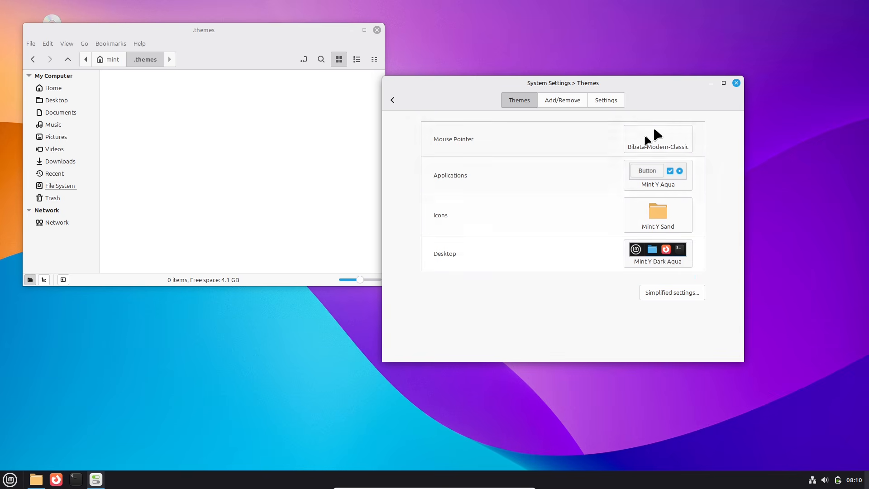
left_click(606, 100)
left_click(563, 100)
left_click(464, 128)
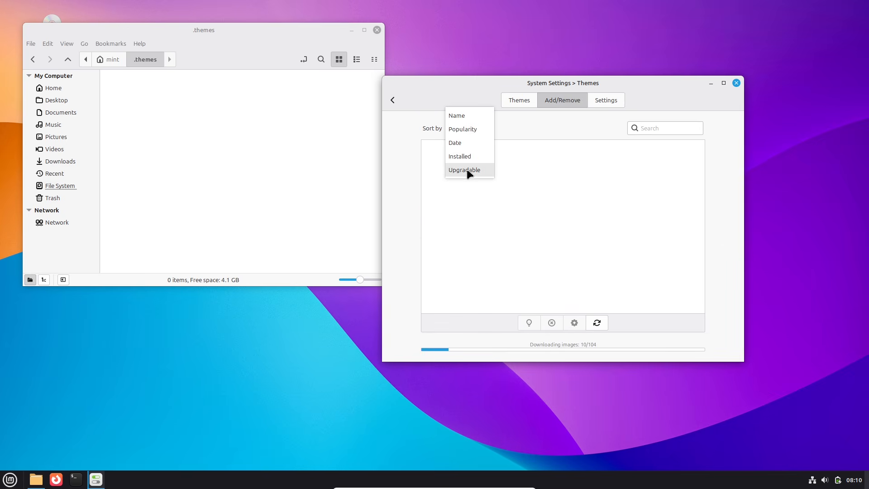
left_click(455, 143)
Look through the installed theme choices for icons and the desktop.
left_click(519, 100)
left_click(658, 213)
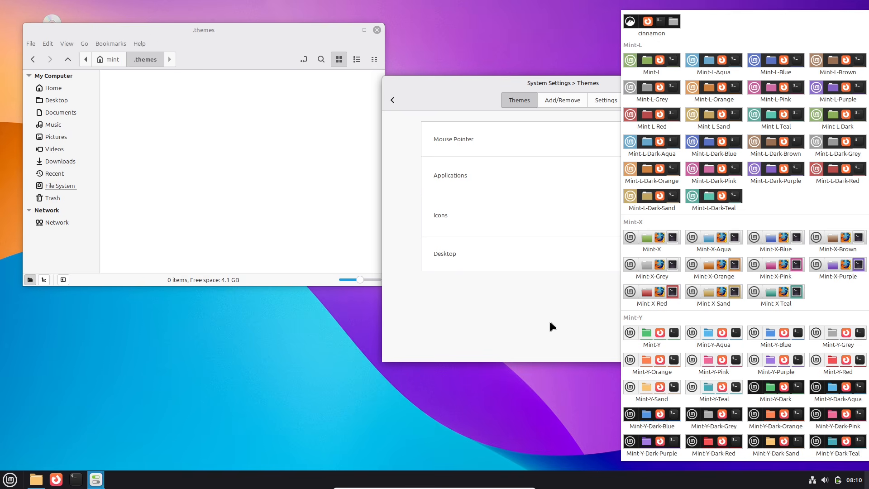
scroll(724, 316, "down", 3)
left_click(762, 254)
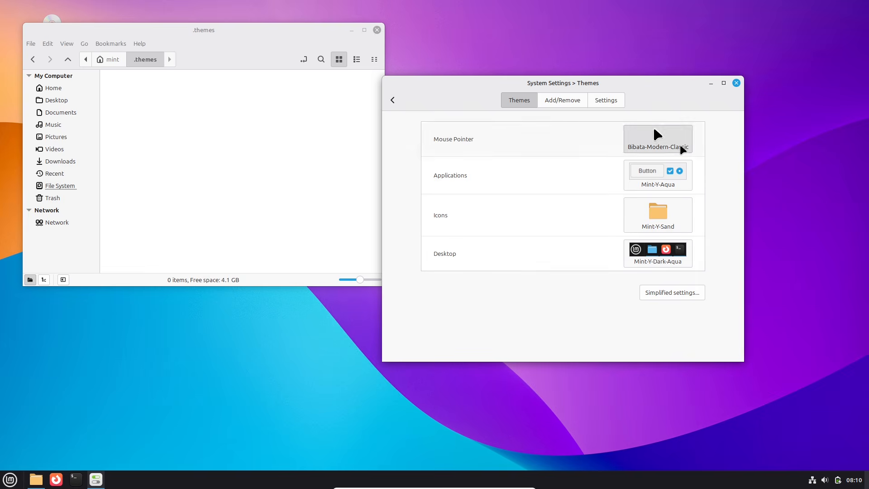
Sort the downloadable themes by popularity and install the Windows 10 Light Theme.
left_click(563, 100)
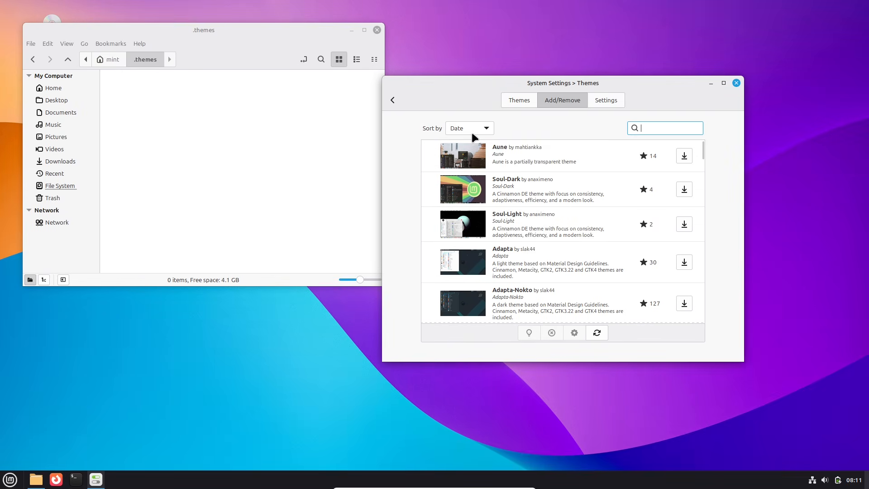
left_click(472, 131)
left_click(471, 116)
scroll(701, 156, "down", 5)
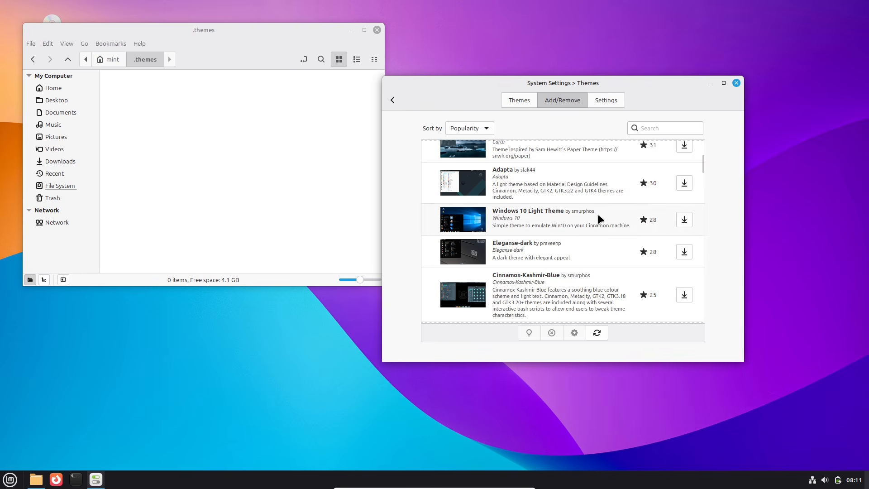
left_click(684, 220)
Open the Windows-10 folder in .themes, and apply the Papirus icons and the Windows-10 desktop theme.
double_click(131, 93)
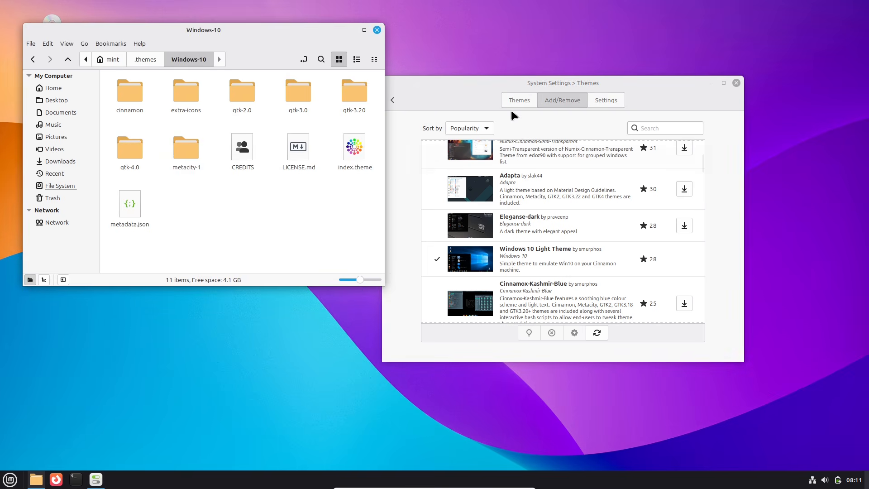
left_click(519, 100)
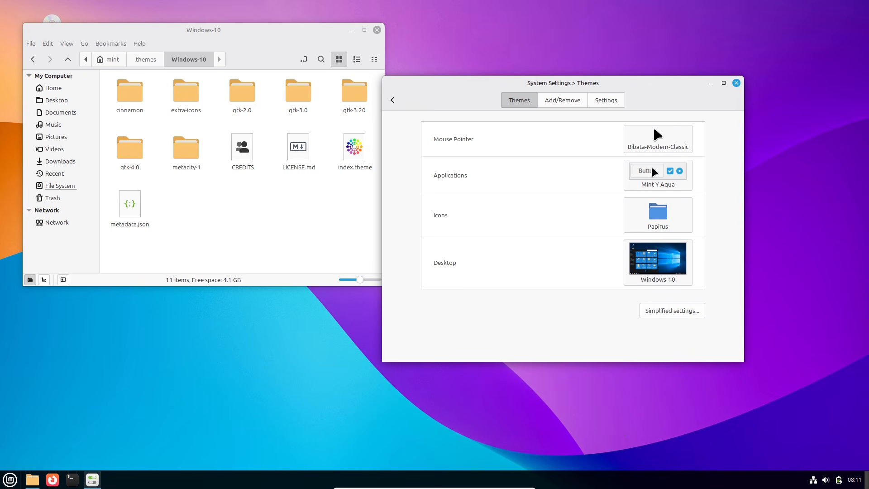
Look through the cinnamon and background-assets subfolders of the Windows-10 theme and go back up the folders.
left_click(140, 108)
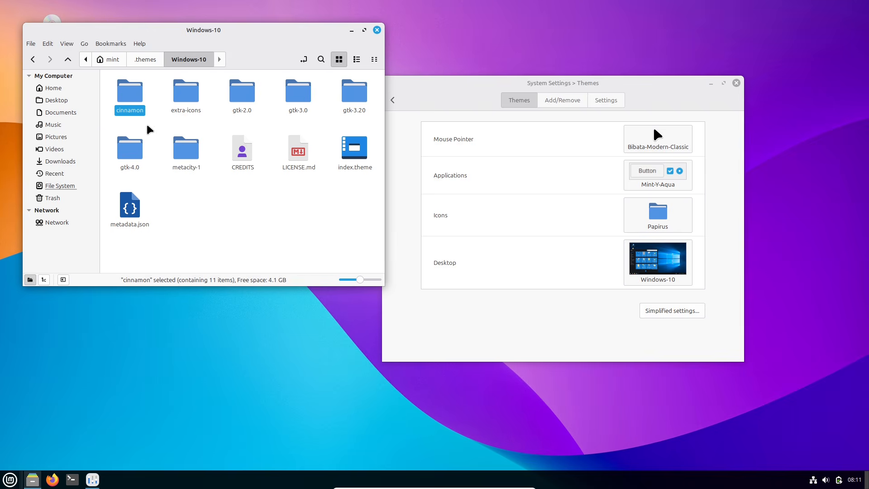
double_click(136, 105)
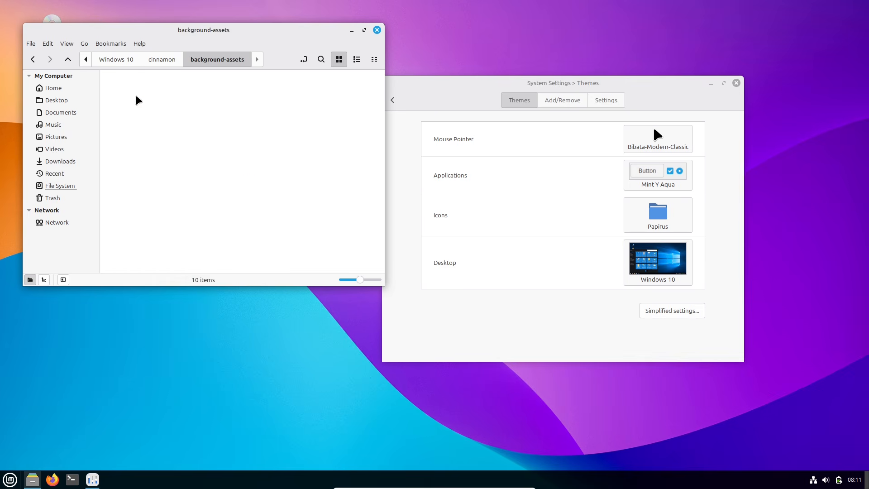
left_click(33, 60)
left_click(10, 480)
left_click(10, 480)
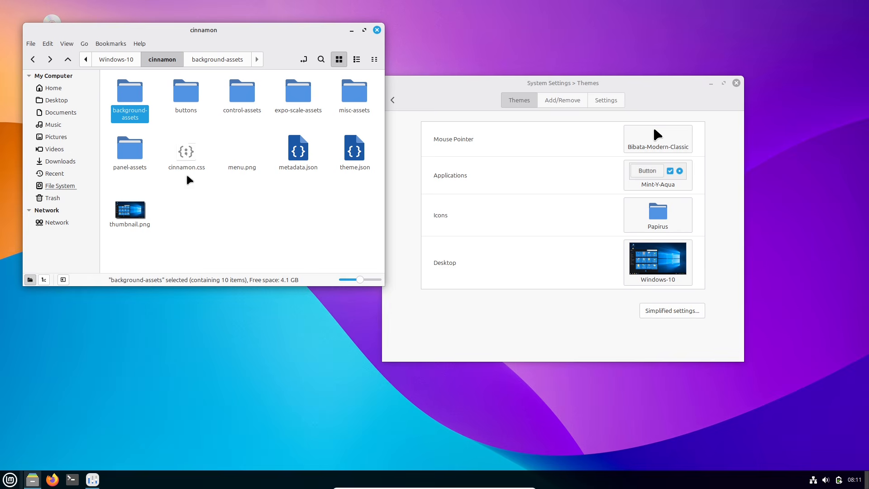
left_click(33, 60)
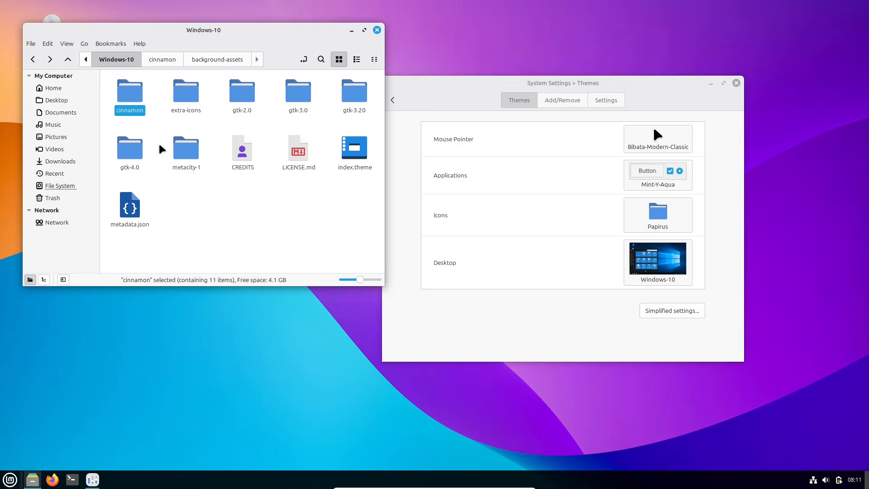
left_click(37, 60)
left_click(37, 59)
left_click(51, 60)
Download another theme from the list of available themes.
left_click(561, 100)
left_click(684, 303)
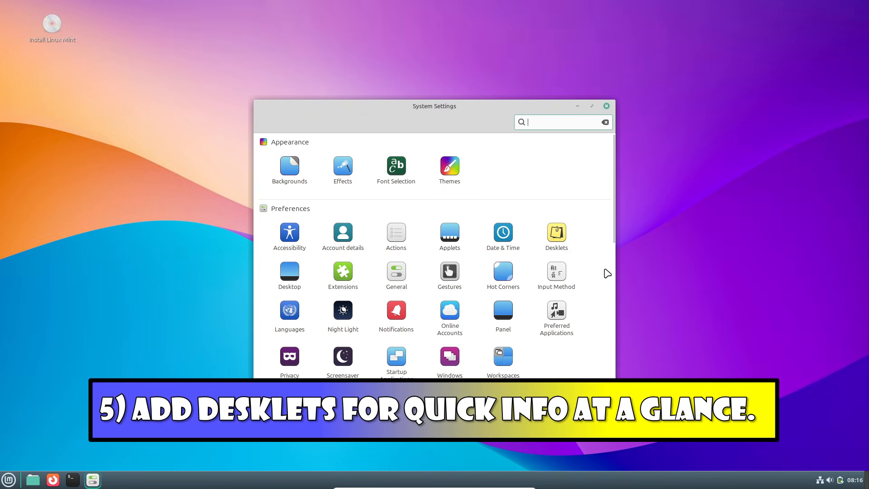
Open the Desklets page of System Settings, check its general and download sections, and return to the installed desklets.
left_click(548, 249)
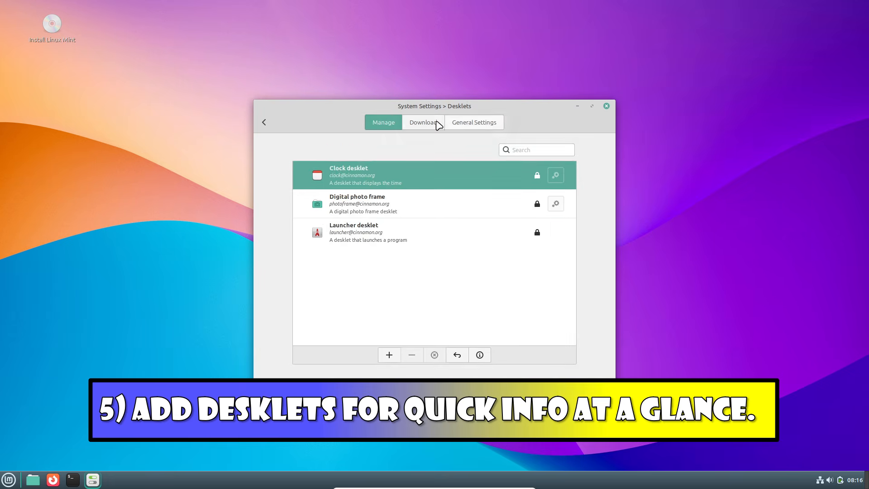
left_click(448, 123)
left_click(413, 124)
left_click(384, 124)
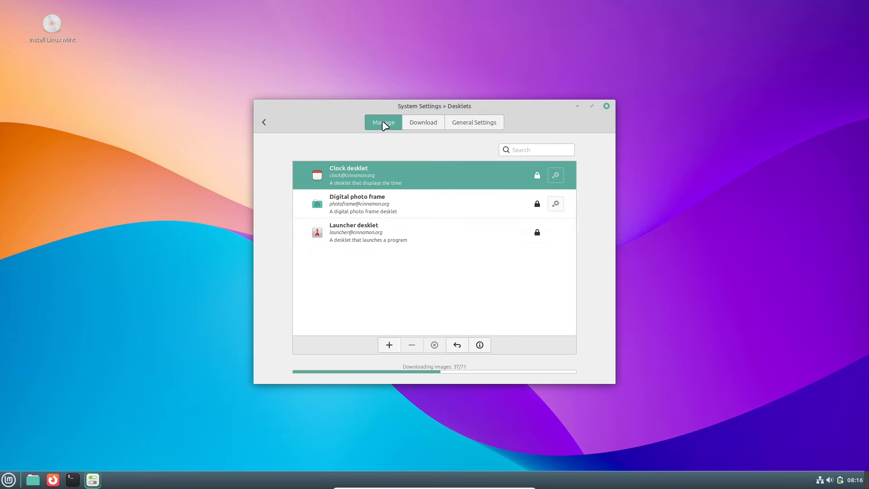
Add the Clock desklet, Digital photo frame and Launcher desklet to the desktop.
left_click(381, 178)
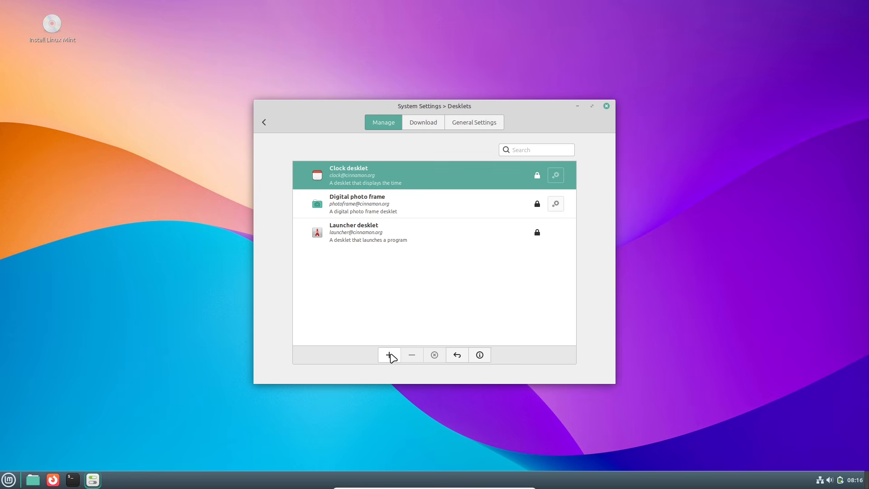
left_click(390, 355)
left_click(366, 207)
left_click(389, 355)
left_click(390, 235)
left_click(390, 355)
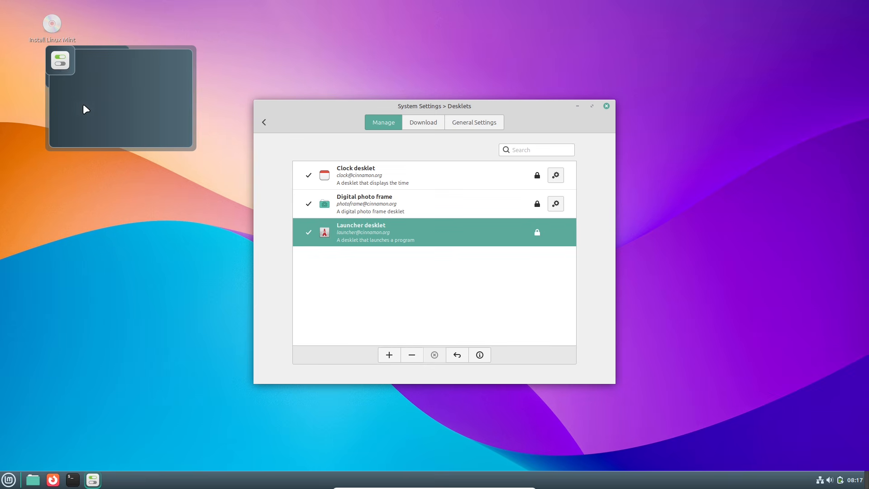
Remove the Launcher, Digital photo frame and Clock desklets from the desktop.
left_click(412, 355)
left_click(421, 206)
left_click(412, 355)
left_click(331, 182)
left_click(412, 354)
Browse the downloadable desklets sorted by popularity and download the ClockTow desklet.
left_click(430, 124)
left_click(342, 151)
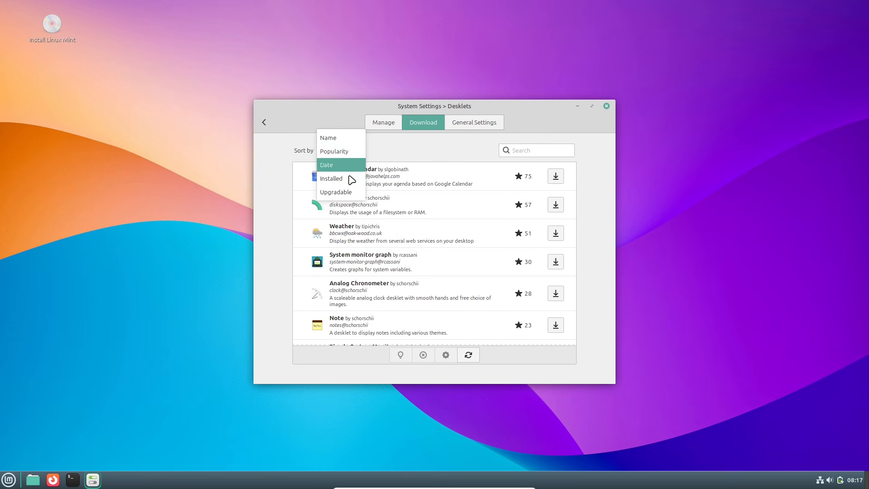
left_click(415, 228)
left_click(414, 229)
left_click_drag(573, 175, 574, 198)
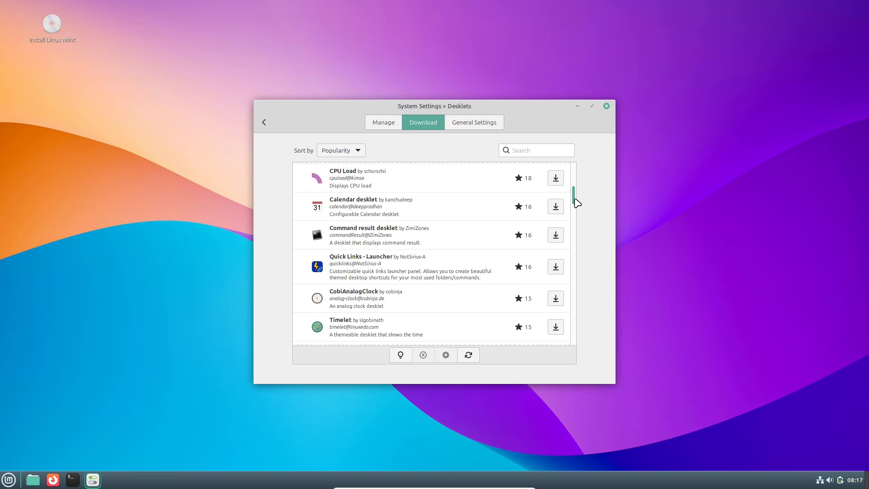
scroll(576, 199, "down", 3)
left_click(561, 249)
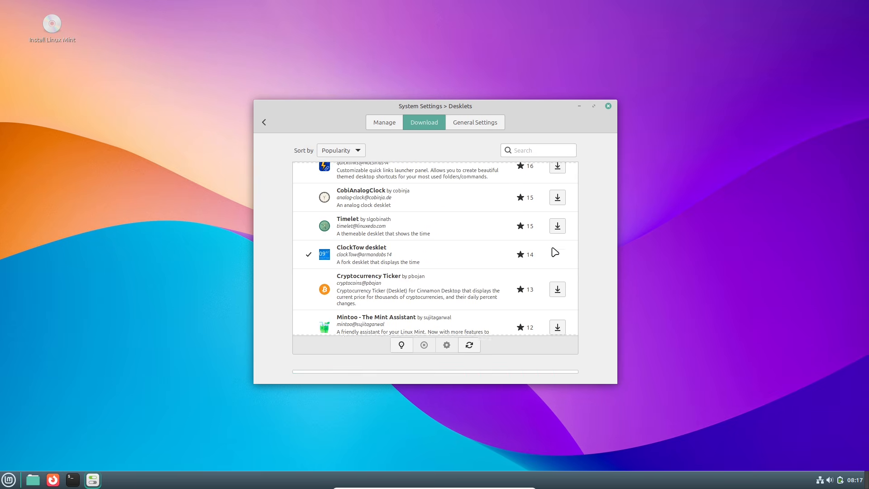
Check the installed desklets, return to the downloadable ones and download the Weather desklet.
left_click(384, 122)
left_click_drag(423, 106, 443, 105)
left_click(445, 121)
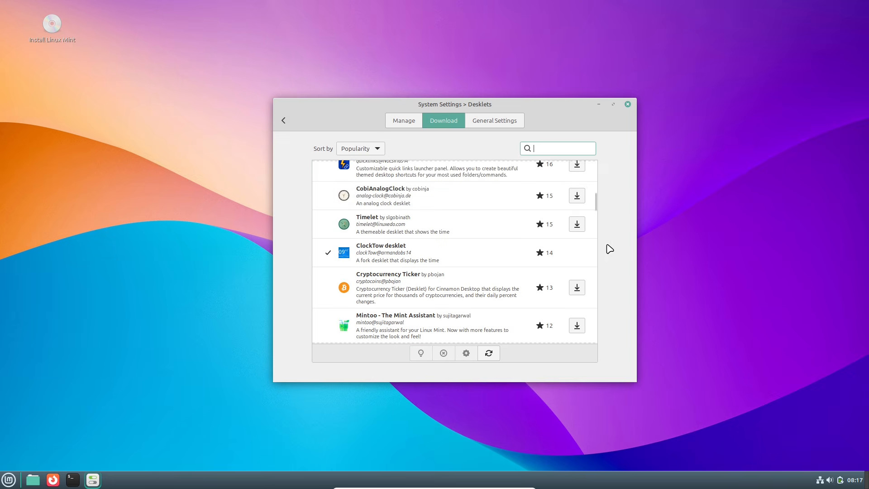
scroll(601, 190, "up", 10)
left_click(578, 222)
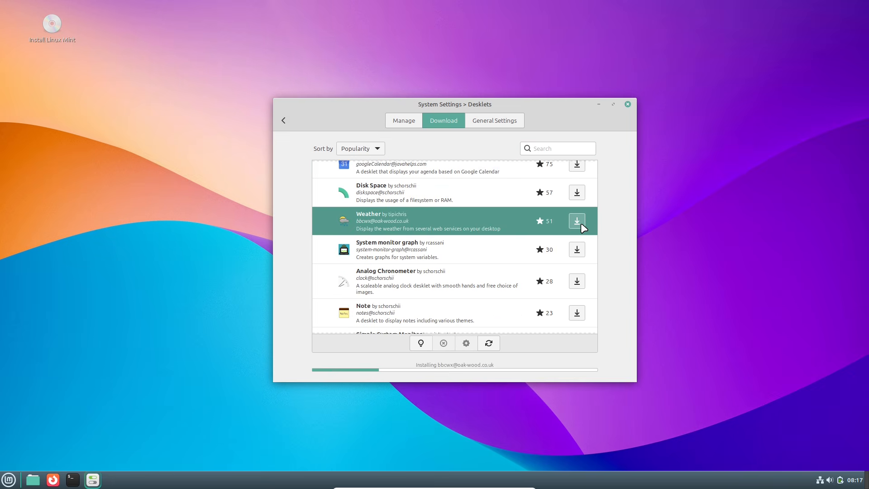
Add the installed Weather desklet to the desktop and open its settings.
left_click(411, 121)
left_click(411, 205)
left_click(410, 353)
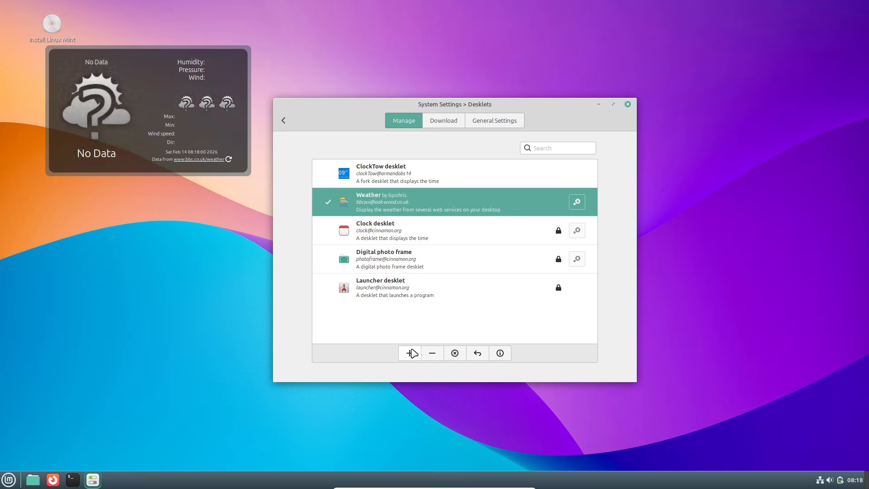
left_click(576, 201)
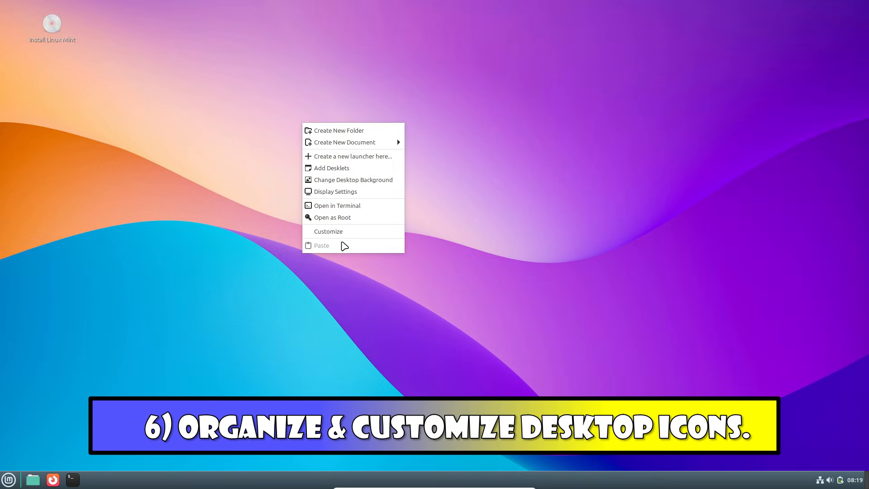
Open the desktop's Customize settings and review the icon size, direction and sorting choices in the maximized window.
left_click(345, 232)
left_click(411, 37)
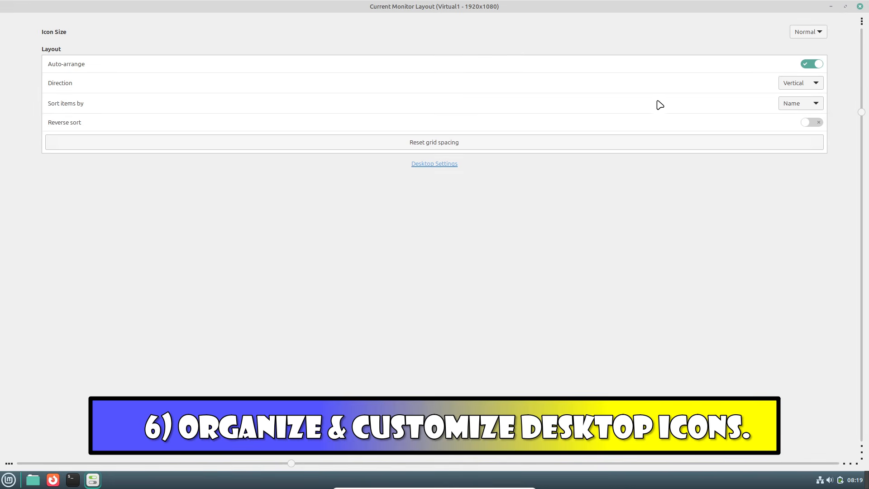
left_click(818, 36)
left_click(790, 85)
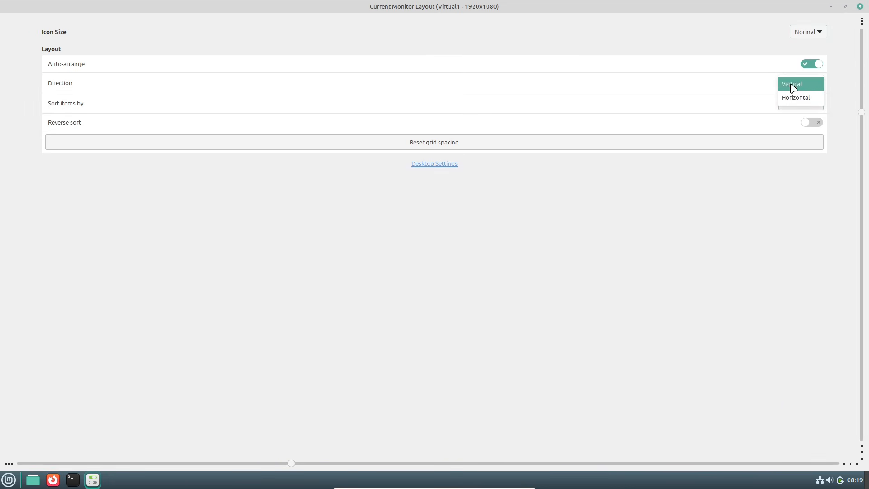
left_click(778, 212)
left_click(796, 106)
left_click(768, 249)
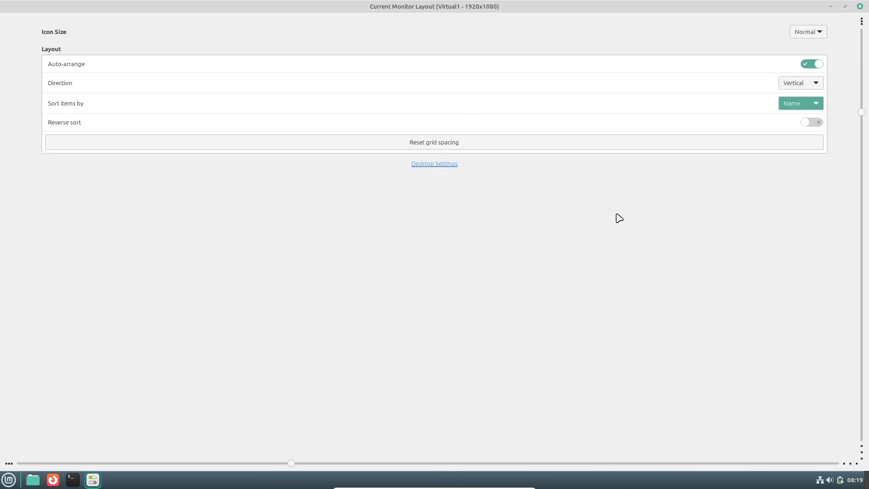
Open Desktop Settings, restore the Current Monitor Layout window to its smaller size and bring the Desktop window forward.
left_click(431, 168)
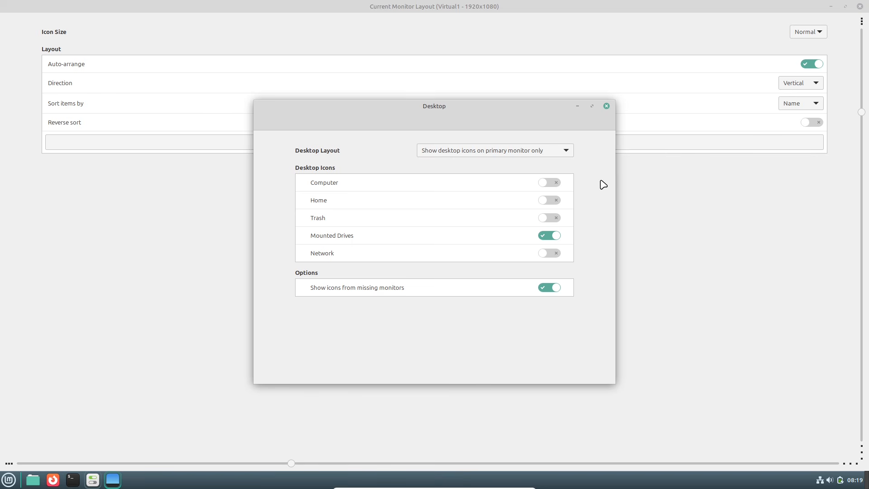
left_click(845, 6)
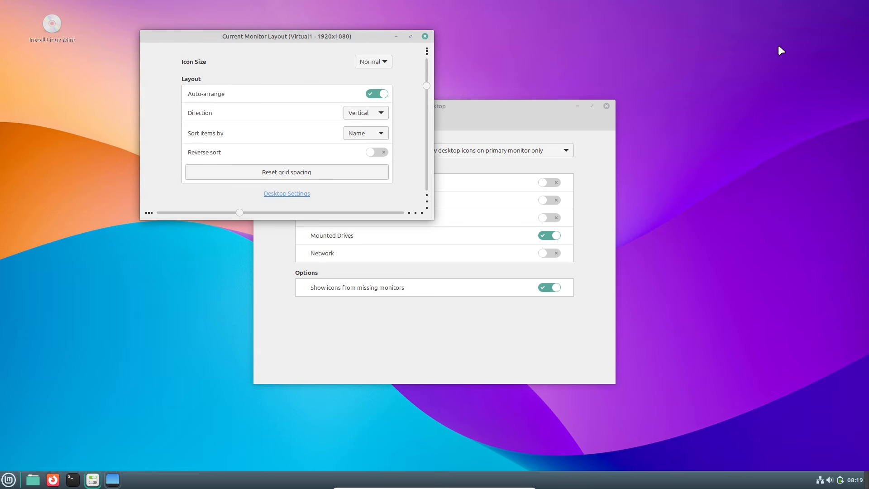
left_click(515, 112)
Show the Trash, Home, Computer and Network icons on the desktop.
left_click(554, 219)
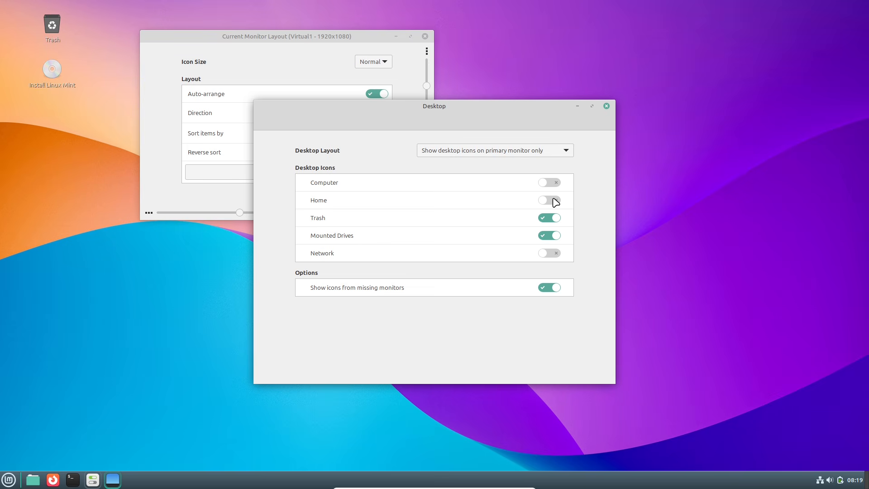
left_click(553, 200)
left_click(552, 183)
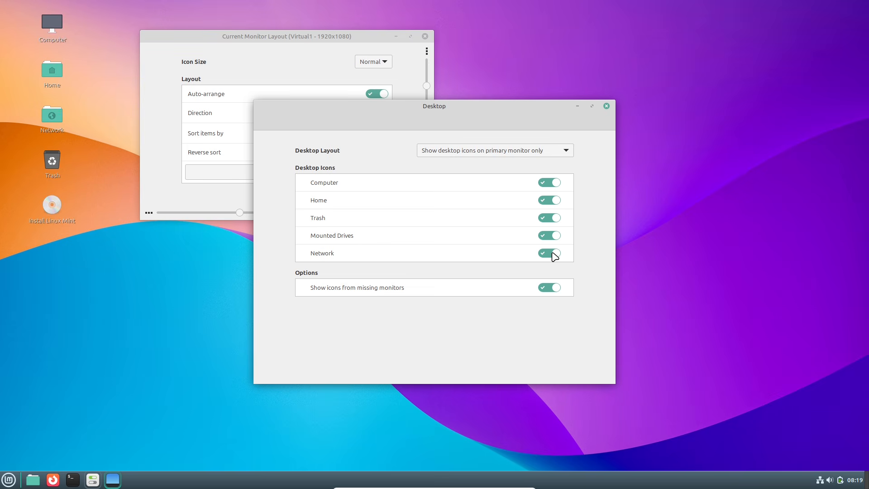
Leave only Computer enabled among the desktop icons and review the Desktop Layout choices.
left_click(554, 254)
left_click(551, 201)
left_click(550, 183)
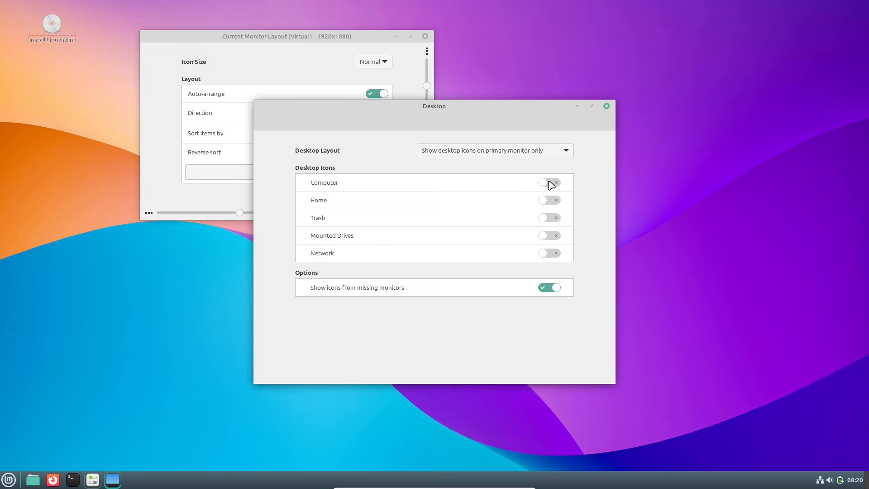
left_click(549, 184)
left_click(538, 151)
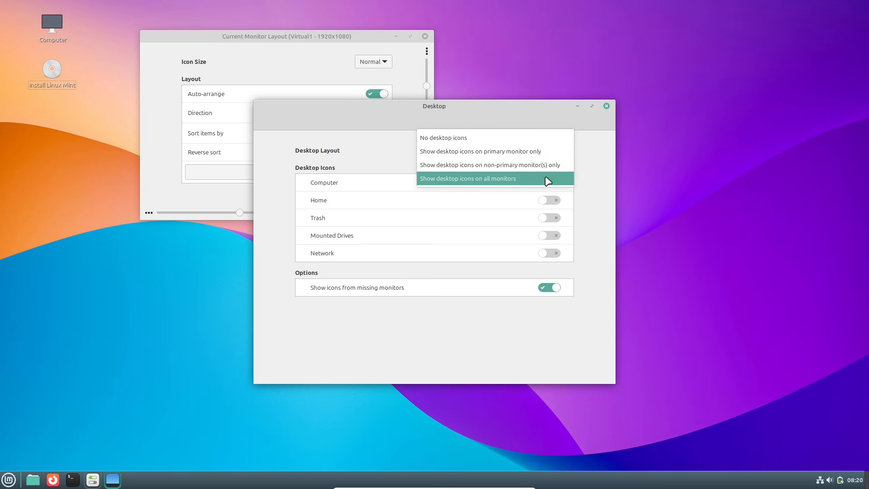
left_click(588, 183)
Try a larger desktop icon size in the Current Monitor Layout window and set it back to Normal.
left_click(263, 69)
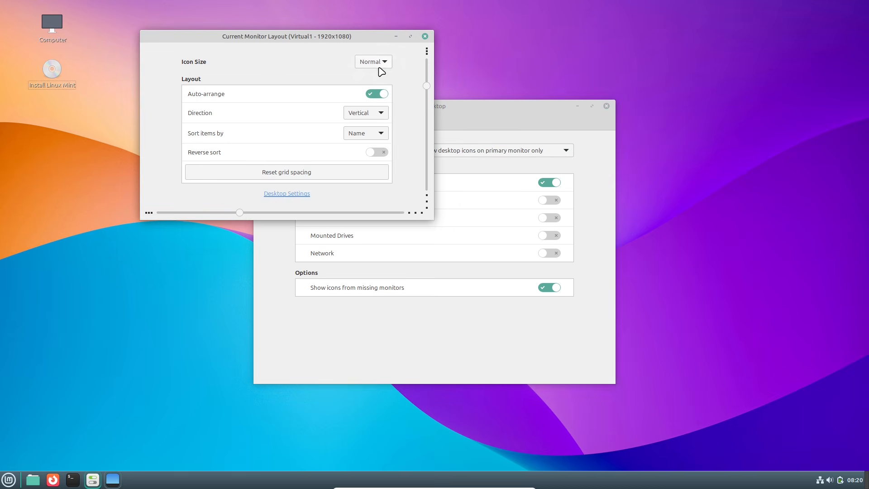
left_click(376, 62)
left_click(380, 92)
left_click(380, 66)
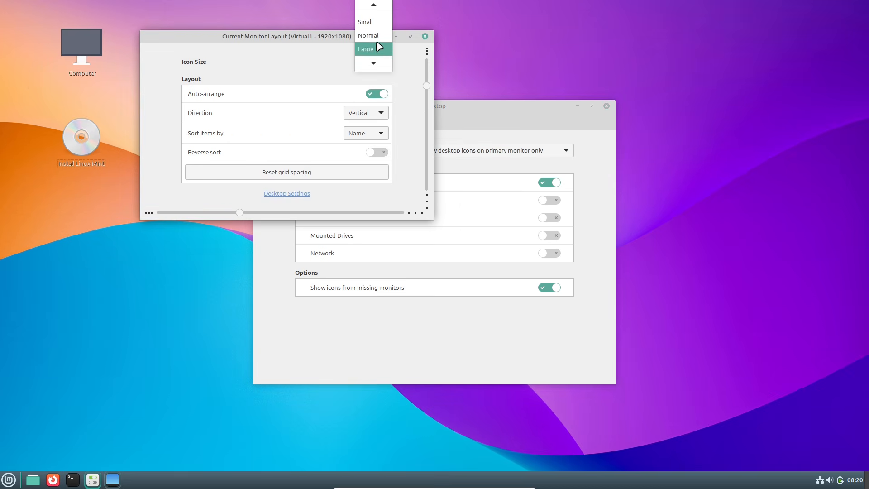
left_click(380, 49)
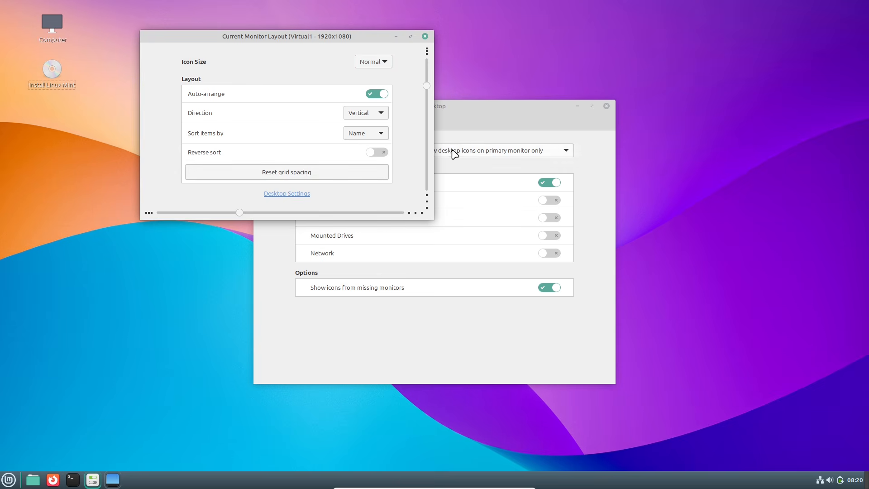
Return to the Current Monitor Layout window and adjust the horizontal grid spacing of the desktop icons.
left_click(469, 124)
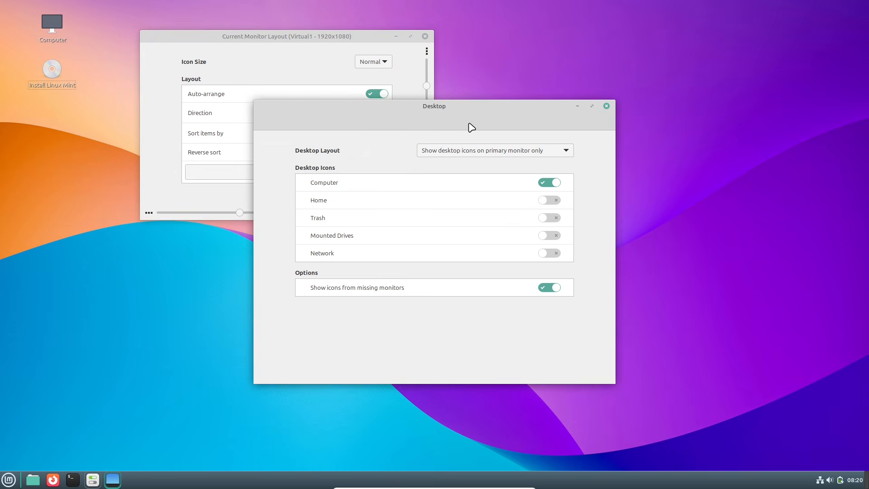
left_click(212, 40)
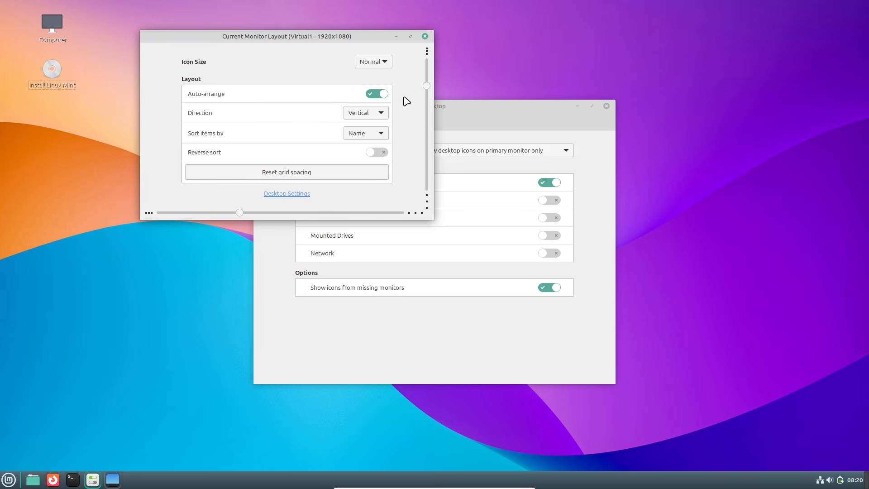
left_click_drag(239, 213, 185, 212)
left_click_drag(240, 222, 380, 237)
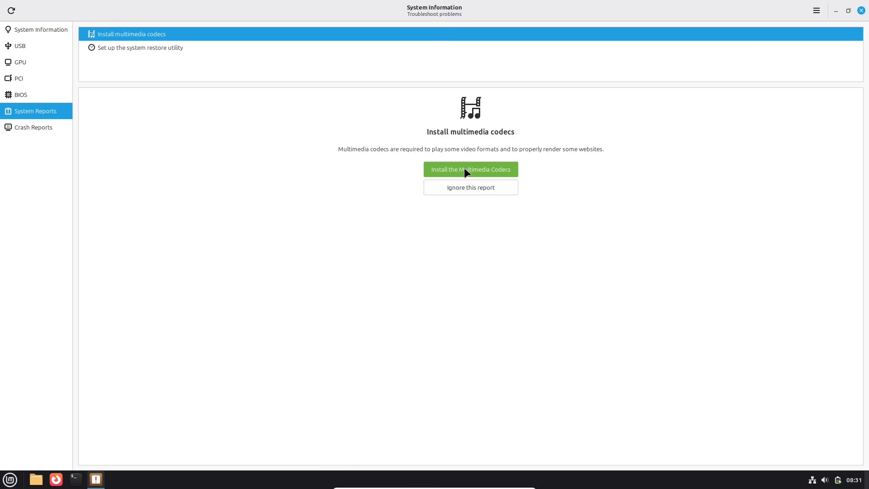
View the Crash Reports page and the application's additional options in System Information, and close the window.
left_click(64, 132)
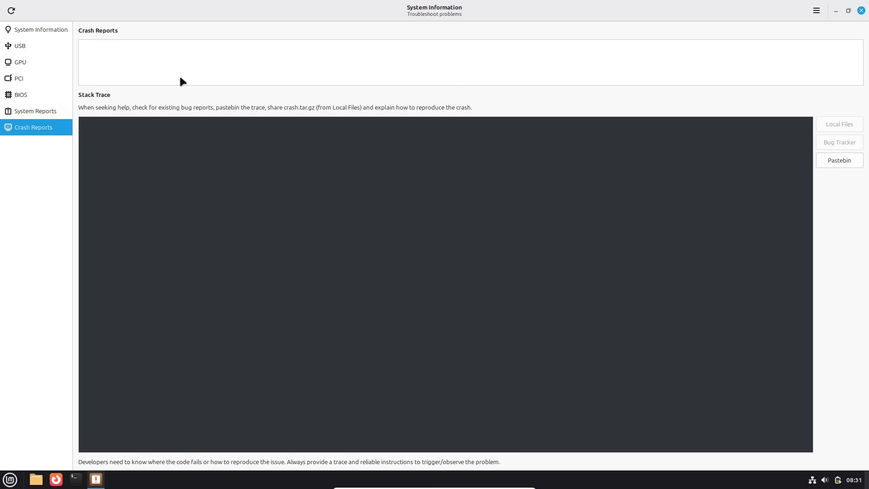
left_click(815, 11)
left_click(802, 53)
left_click(527, 167)
left_click(861, 10)
Open the applications menu, enlarge it, look through All Applications and close it.
key("super")
left_click_drag(298, 283, 409, 77)
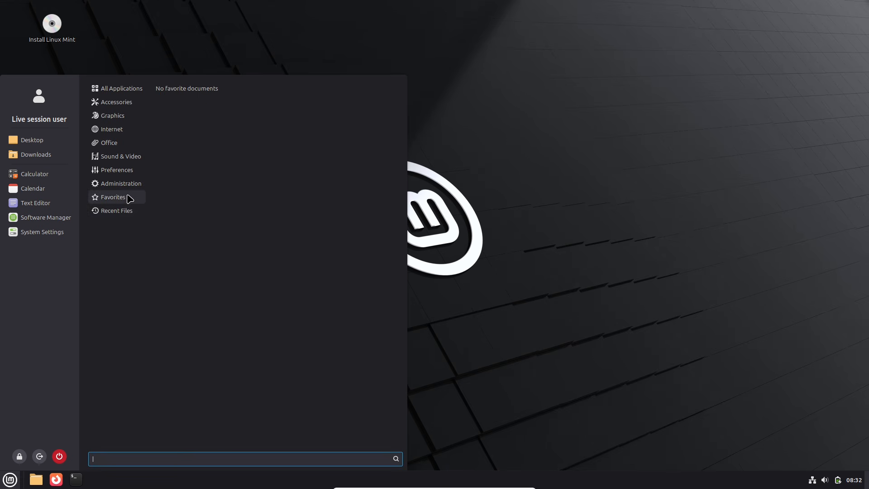
mouse_move(119, 121)
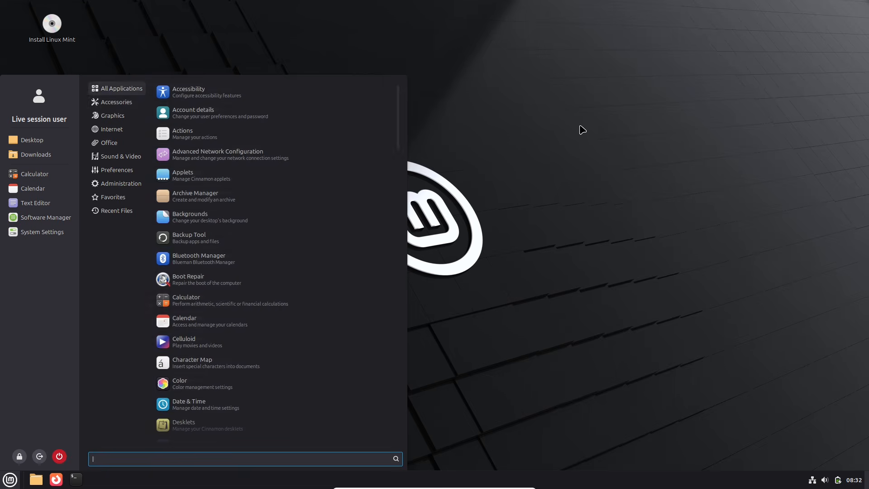
left_click(580, 128)
End the session with the power option of the applications menu.
left_click(10, 479)
left_click(60, 455)
left_click(545, 253)
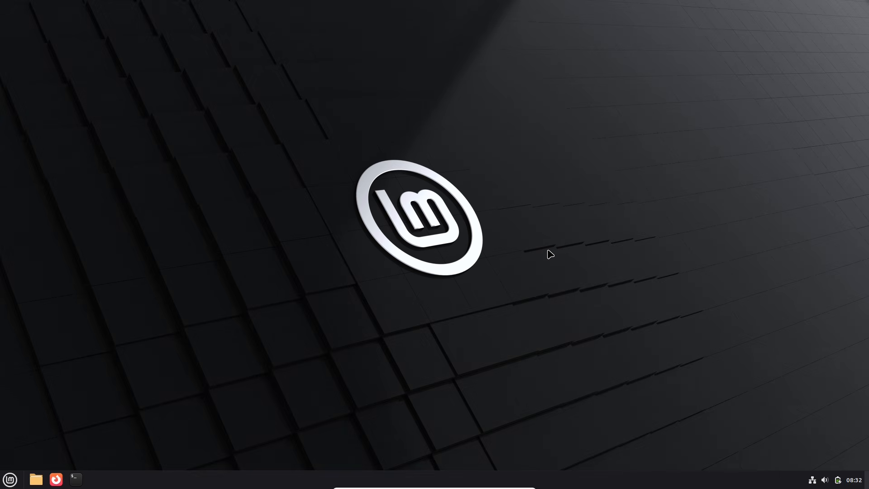